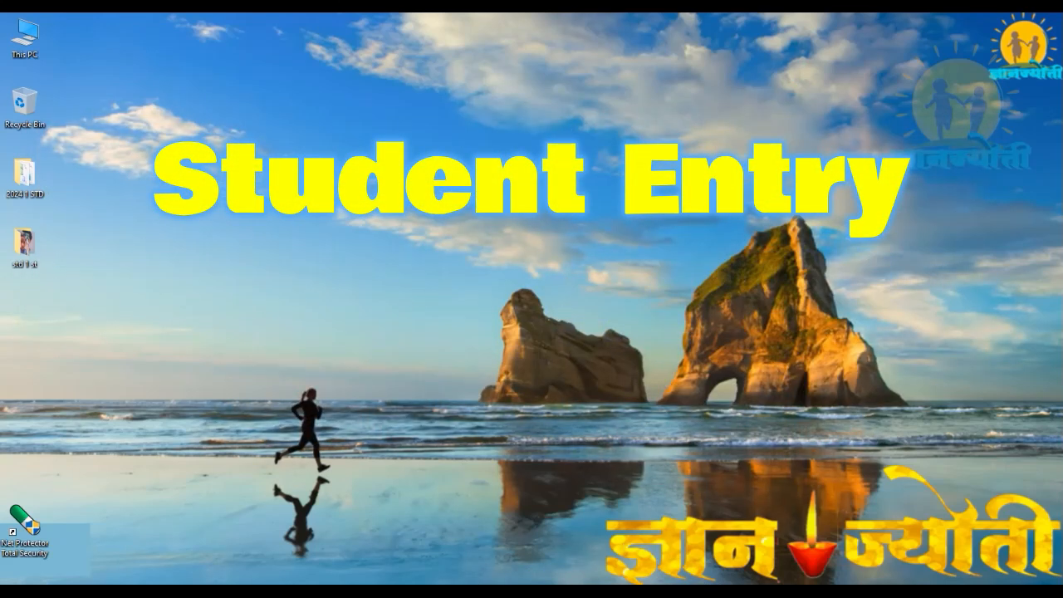
Open Chrome, search Google for "student portal" and open the Government of Maharashtra Student Portal.
click(455, 592)
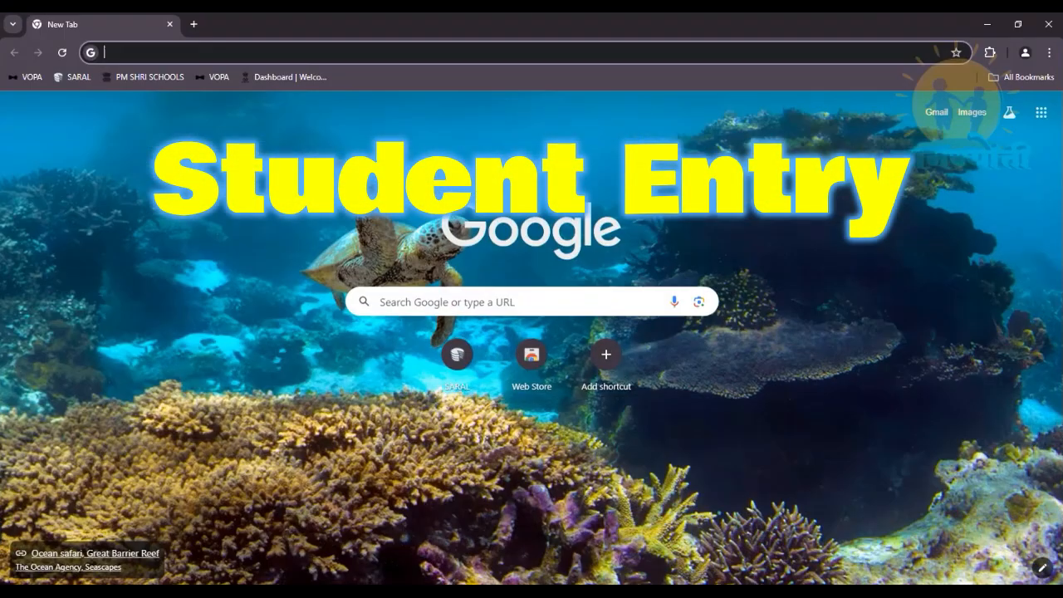
click(403, 303)
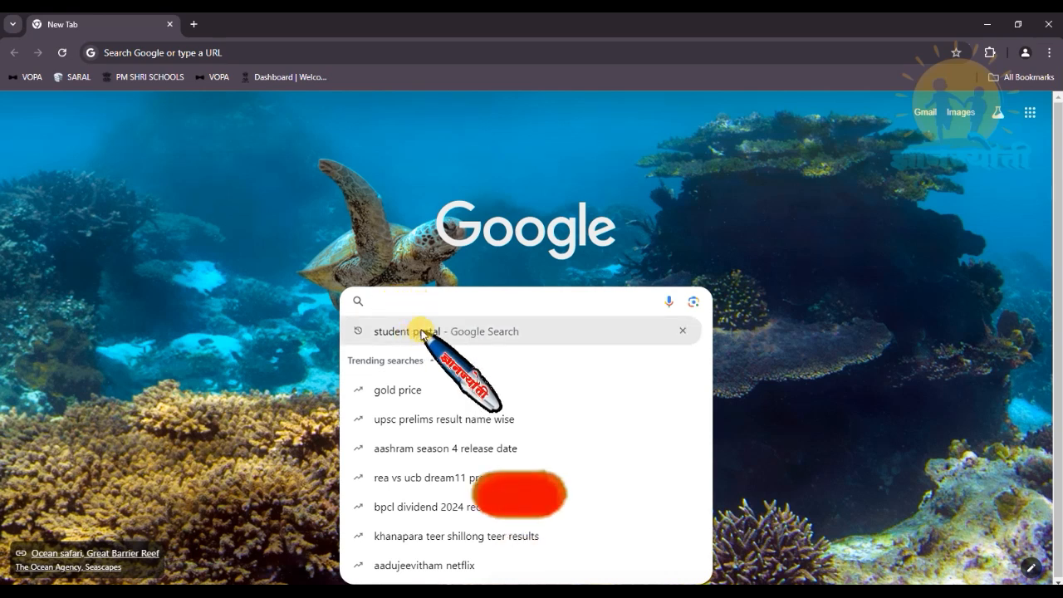
click(422, 332)
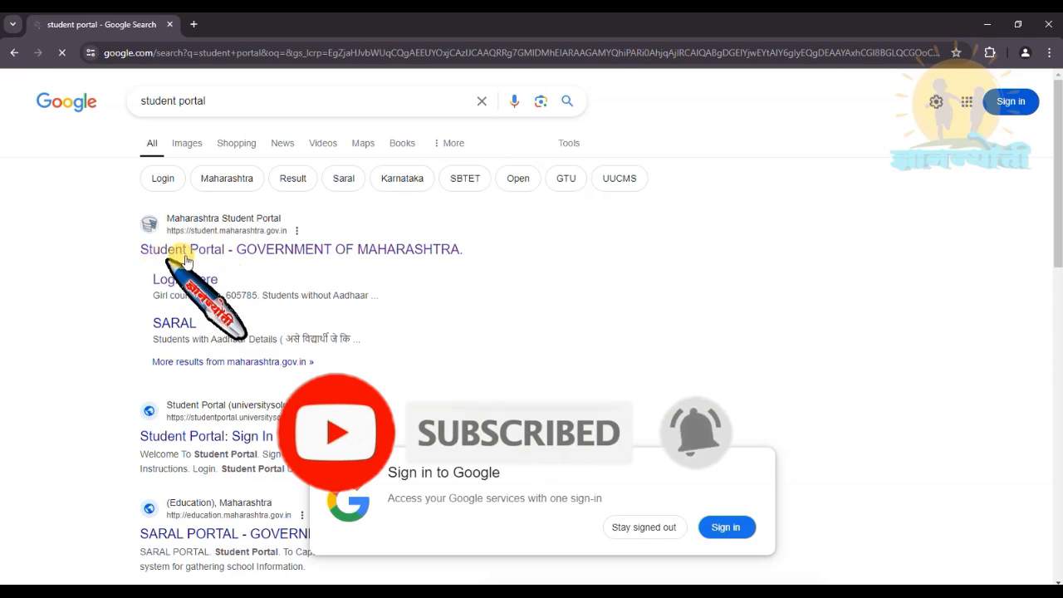
click(425, 251)
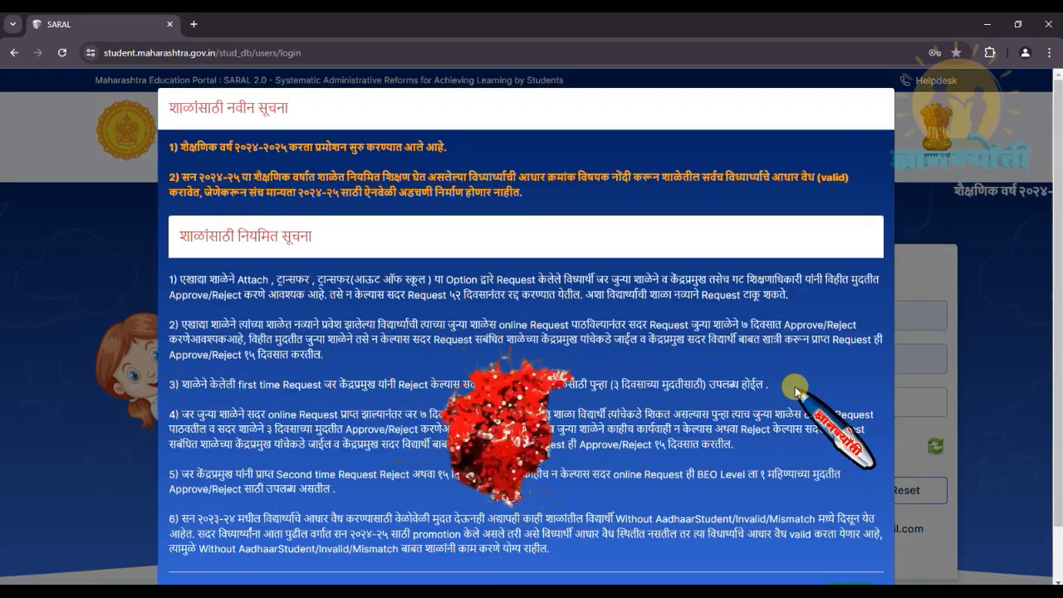
Dismiss the school notices, enter the captcha code and log in to the Student Portal with the prefilled credentials.
scroll(754, 405, down, 2)
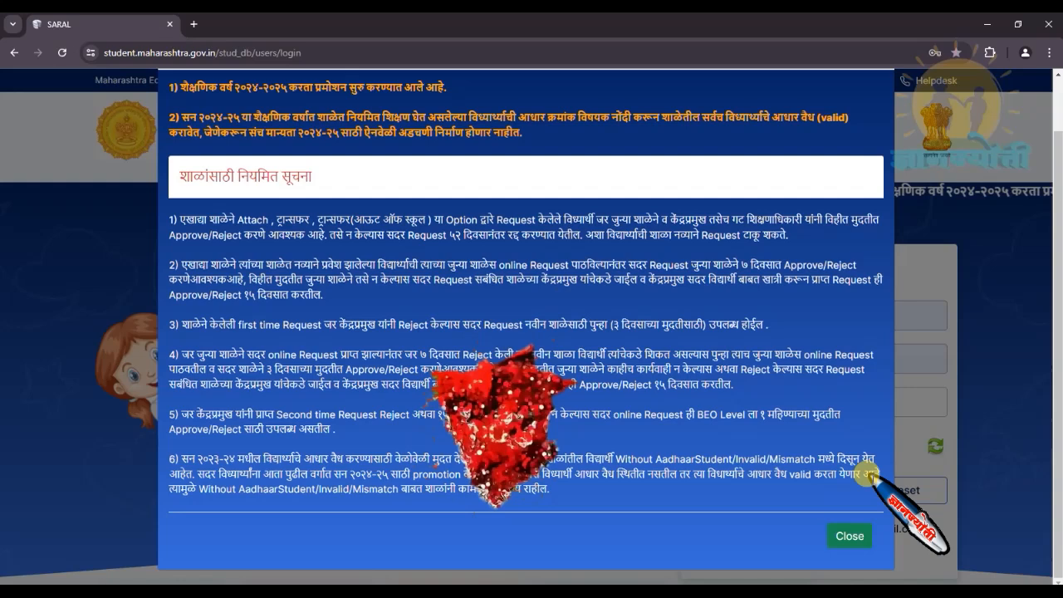
click(848, 536)
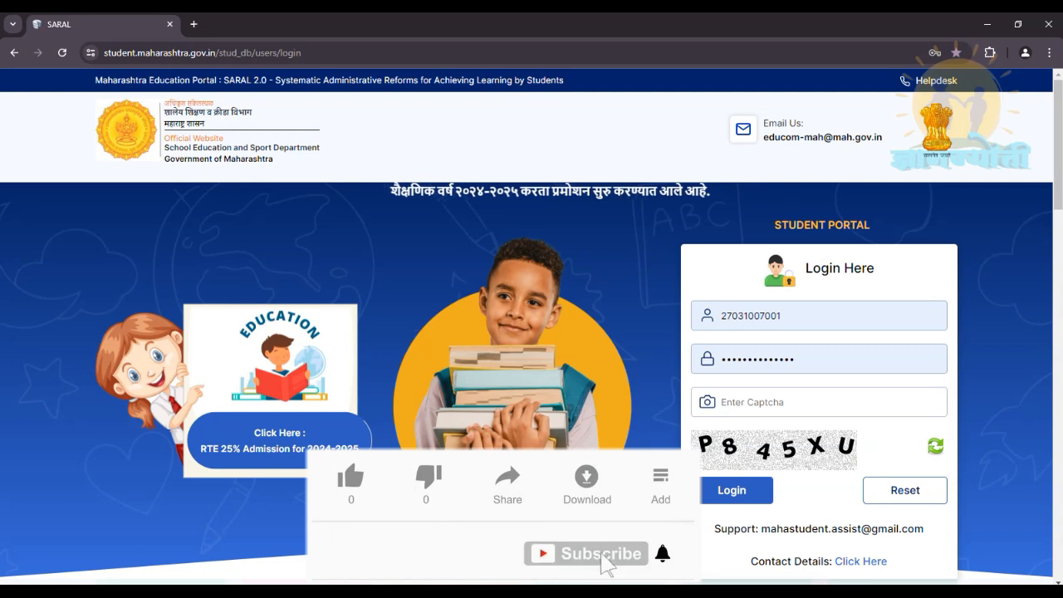
text(P845XU)
click(746, 491)
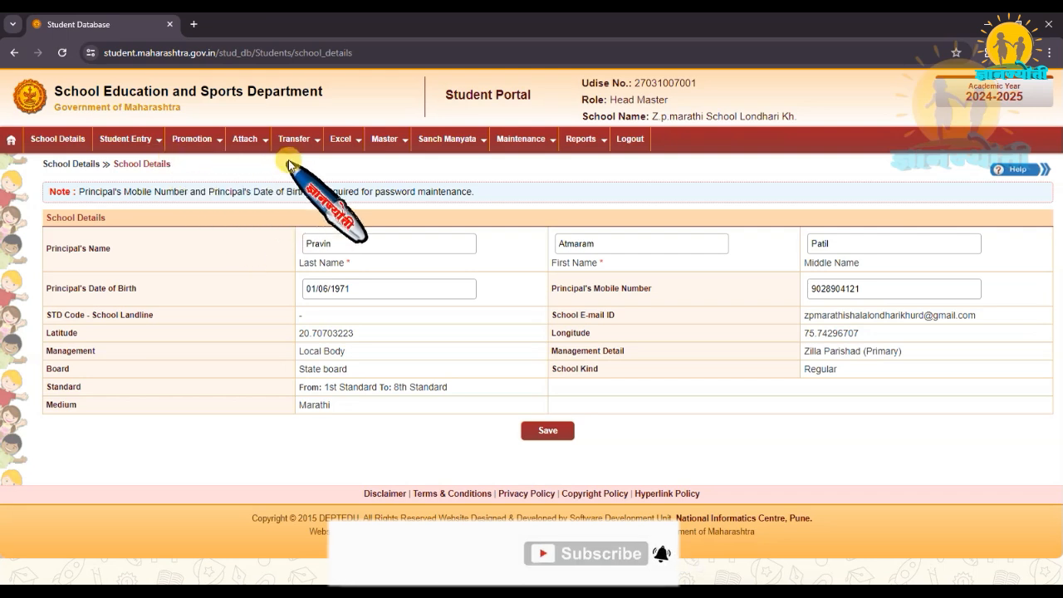
click(356, 146)
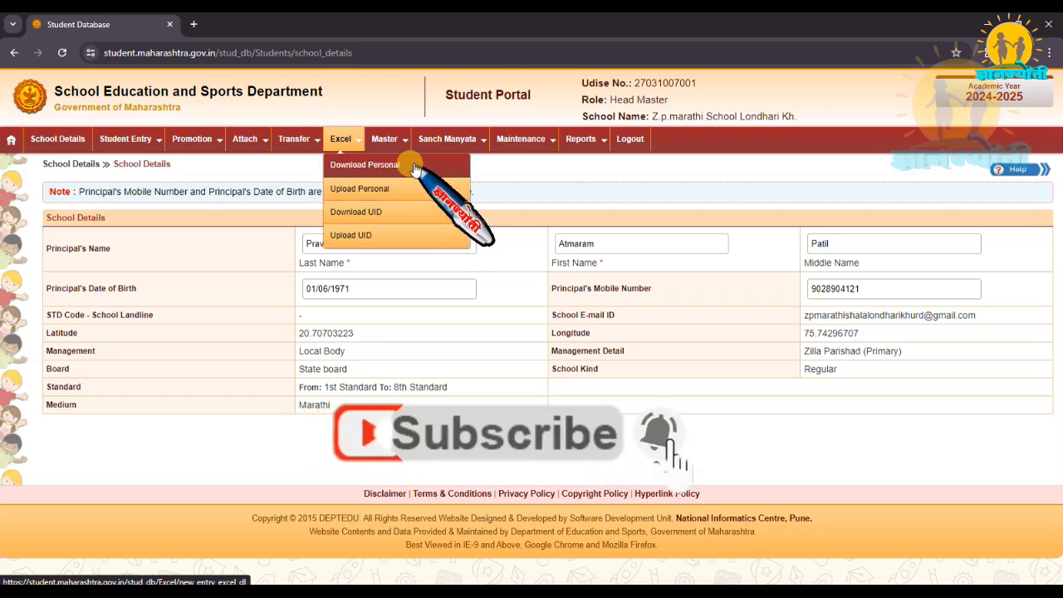
click(198, 139)
mouse_move(342, 140)
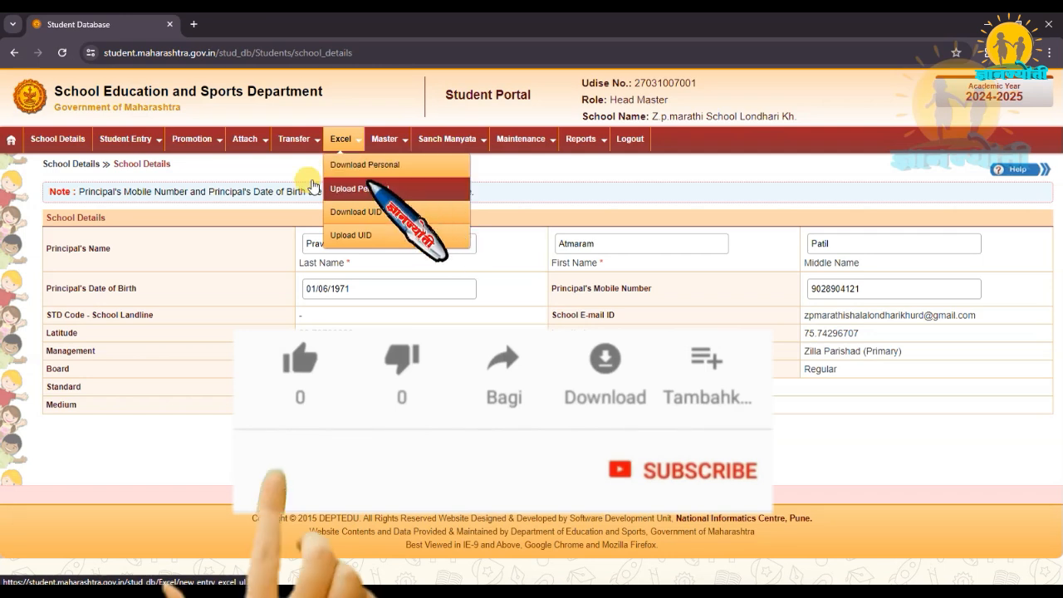
On the Update Student Details page, list the students of 5th Standard, division 1.
mouse_move(156, 143)
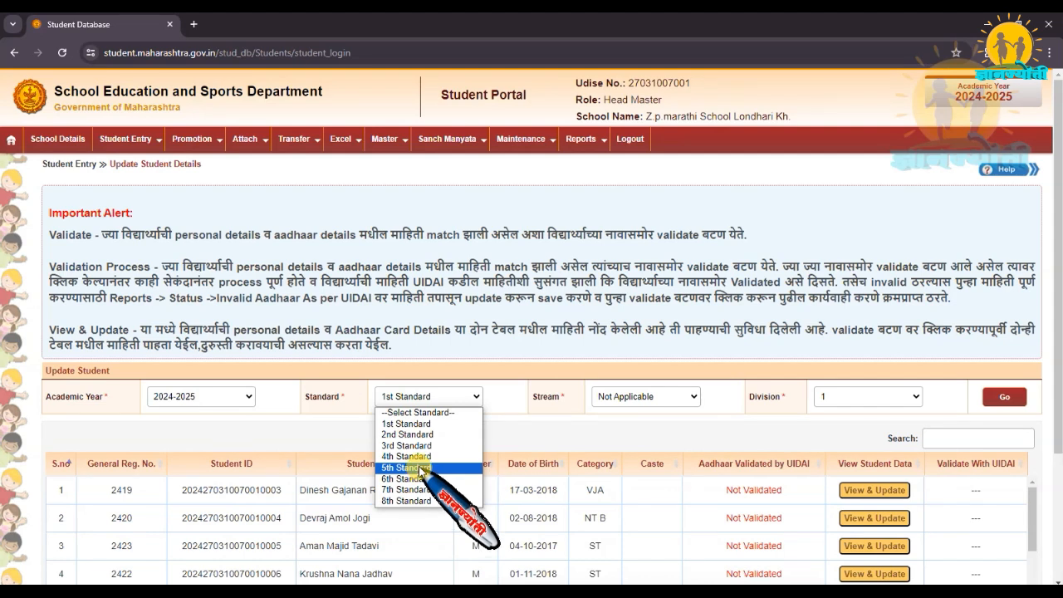
click(420, 467)
click(863, 396)
click(868, 424)
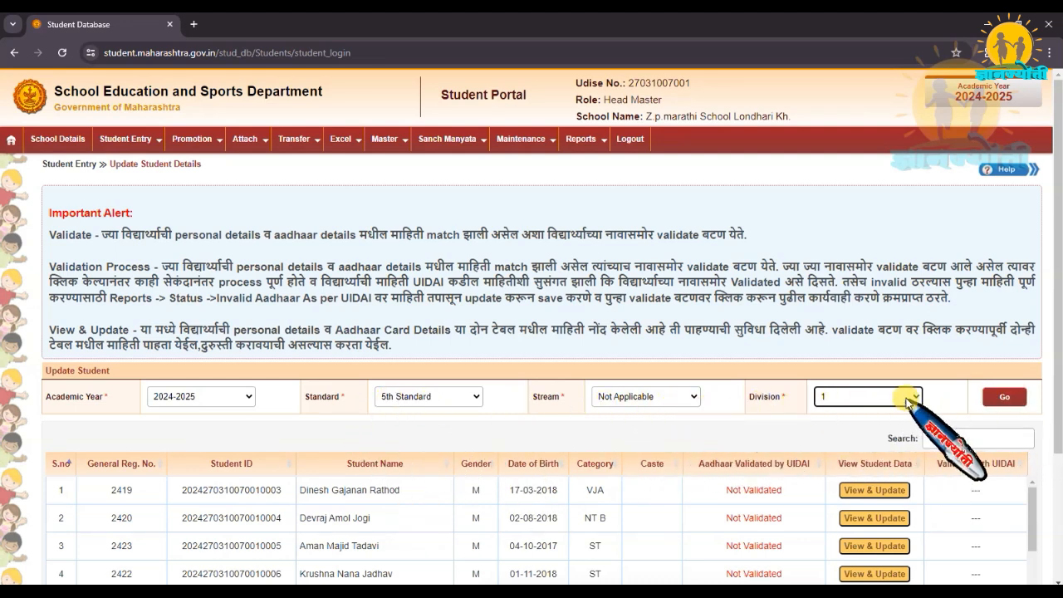
click(998, 398)
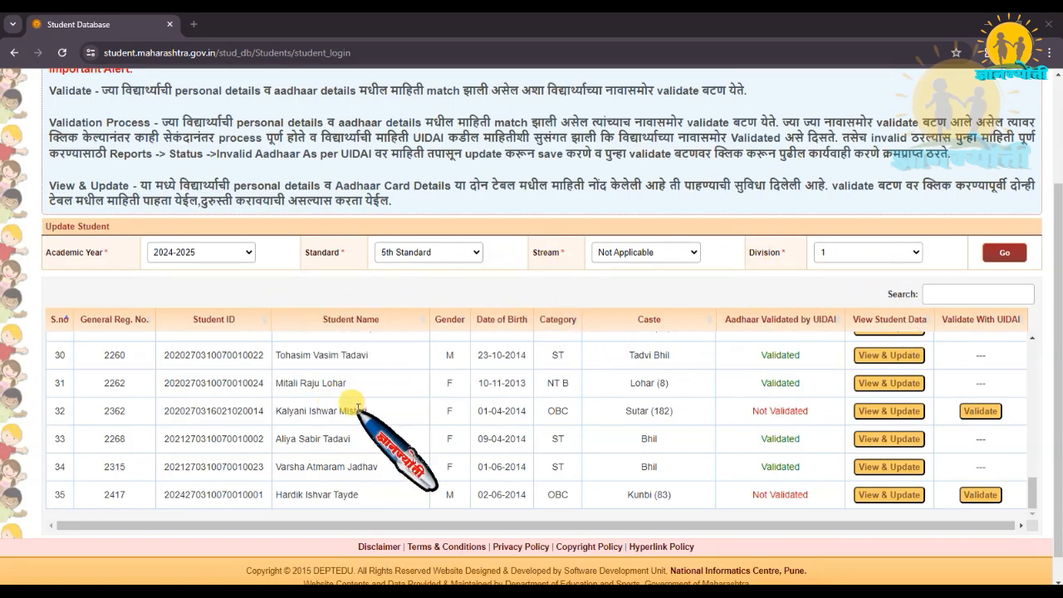
drag(1056, 224, 1059, 193)
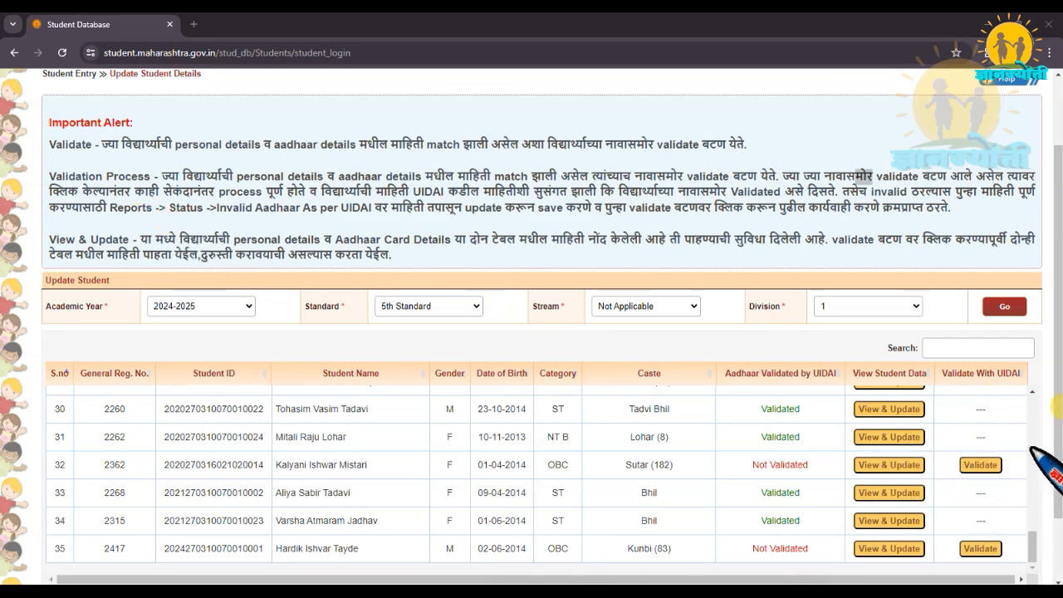
scroll(1059, 344, up, 1)
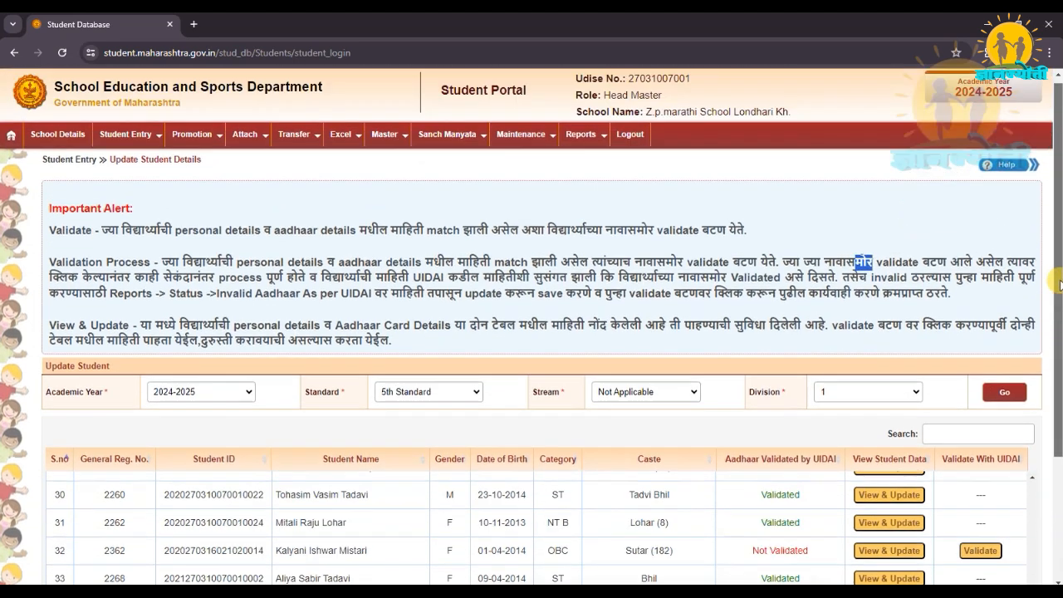
mouse_move(585, 134)
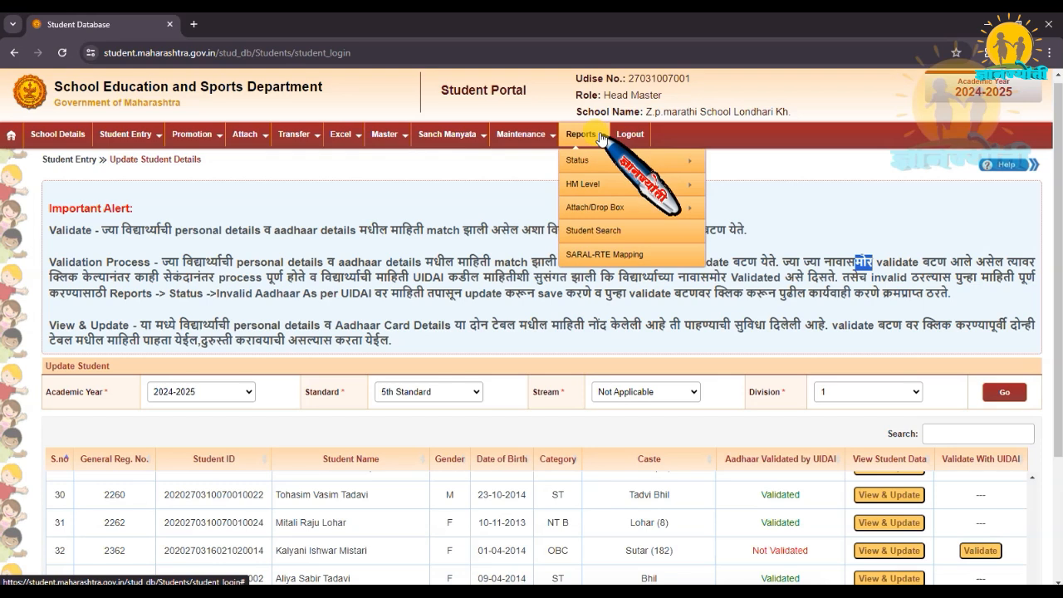
mouse_move(600, 159)
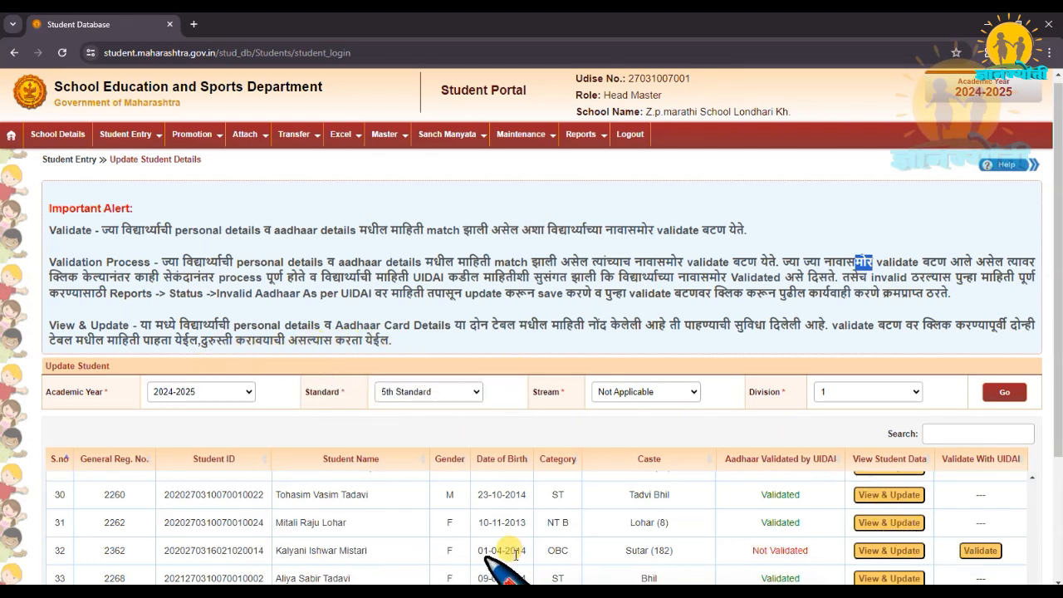
Open the record of the unvalidated 5th Standard student with serial number 32 and save the personal details.
click(883, 551)
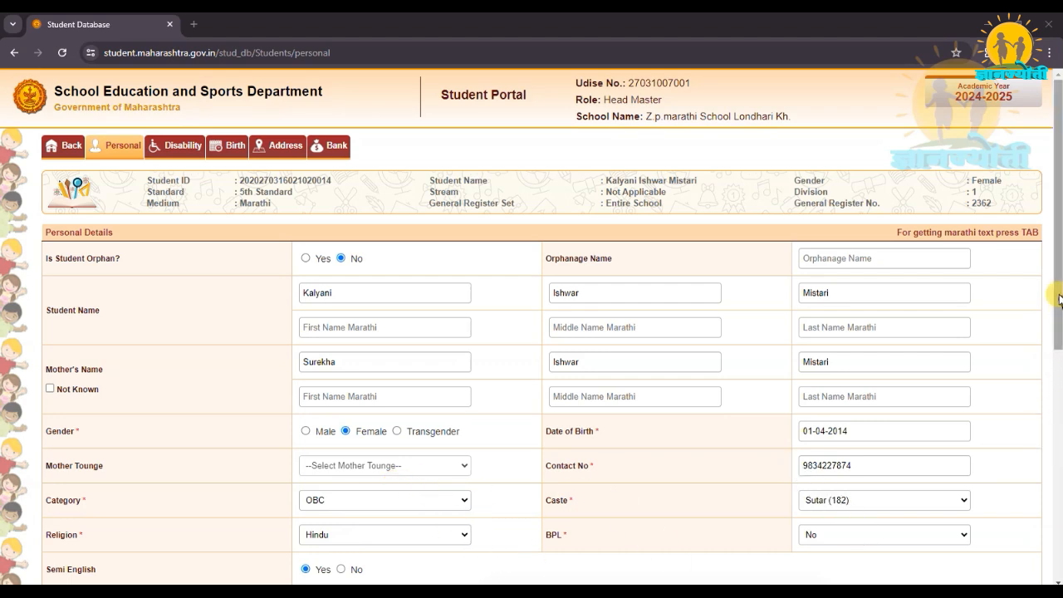
scroll(1059, 299, down, 5)
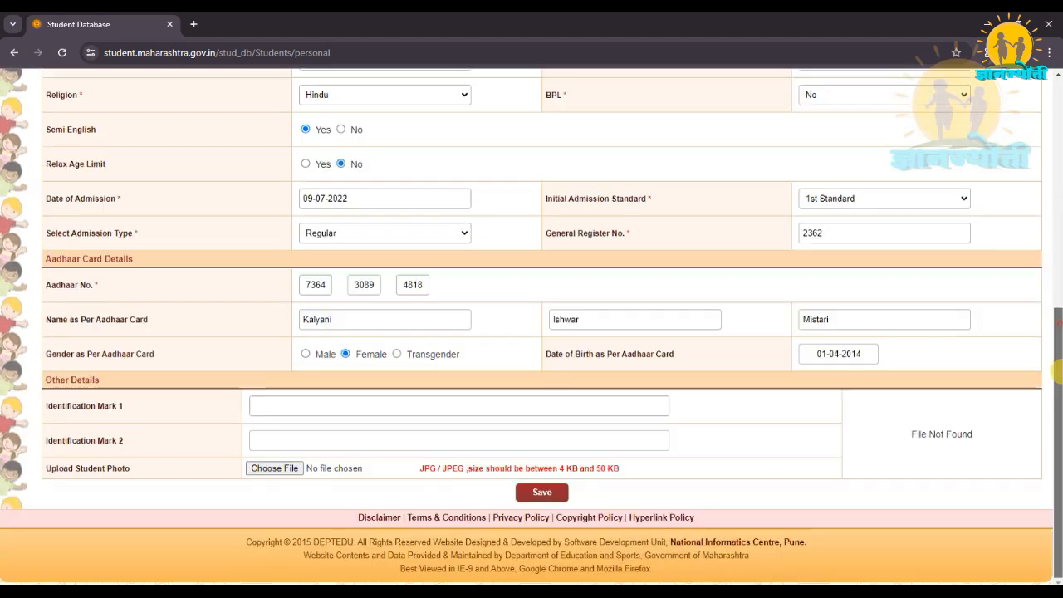
click(541, 493)
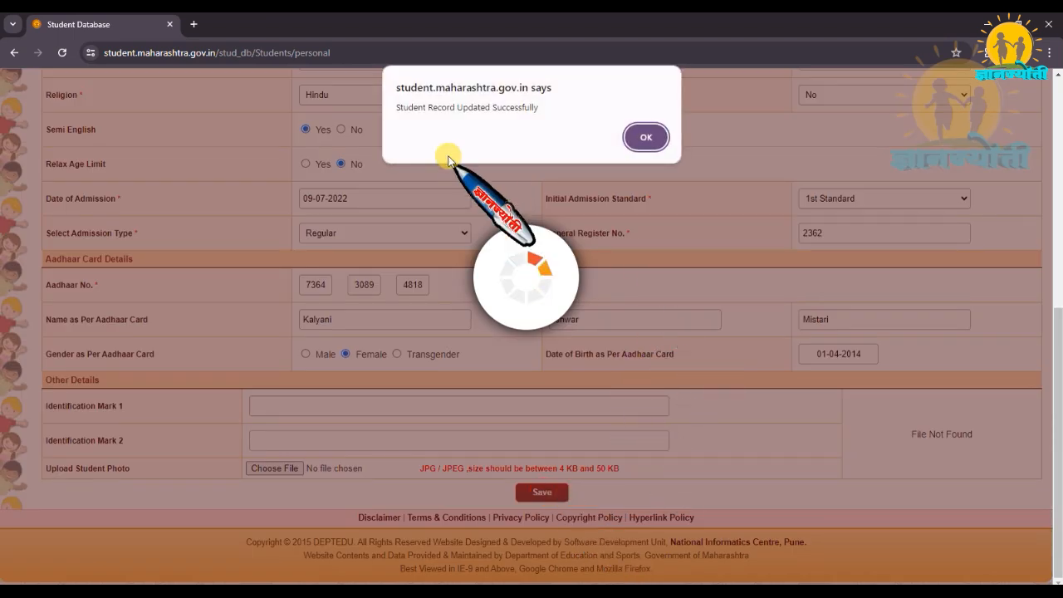
click(646, 137)
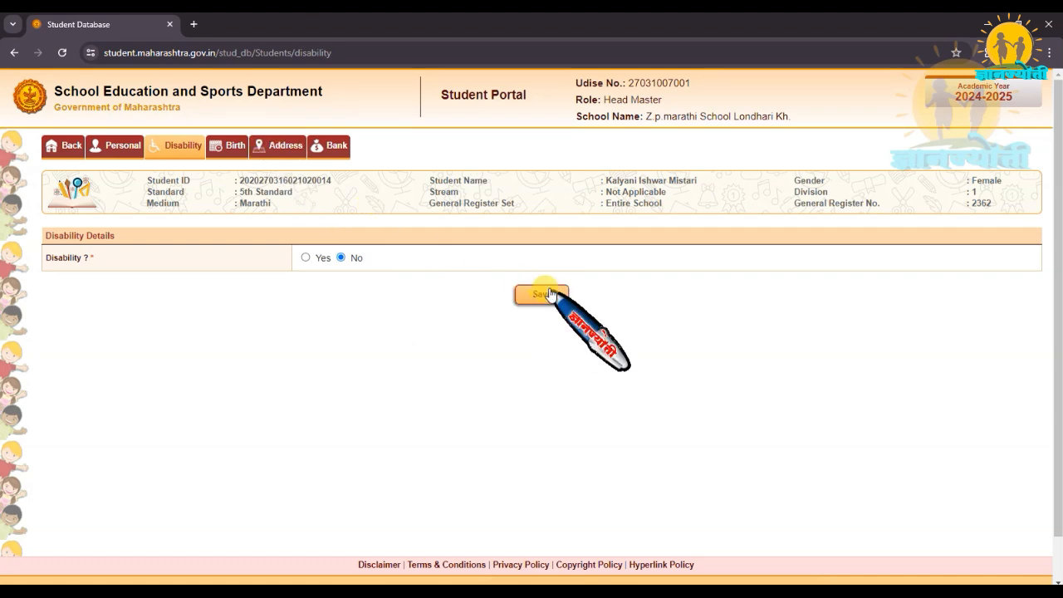
Save the student's disability details with Disability set to No and open the birth details.
click(546, 295)
click(233, 147)
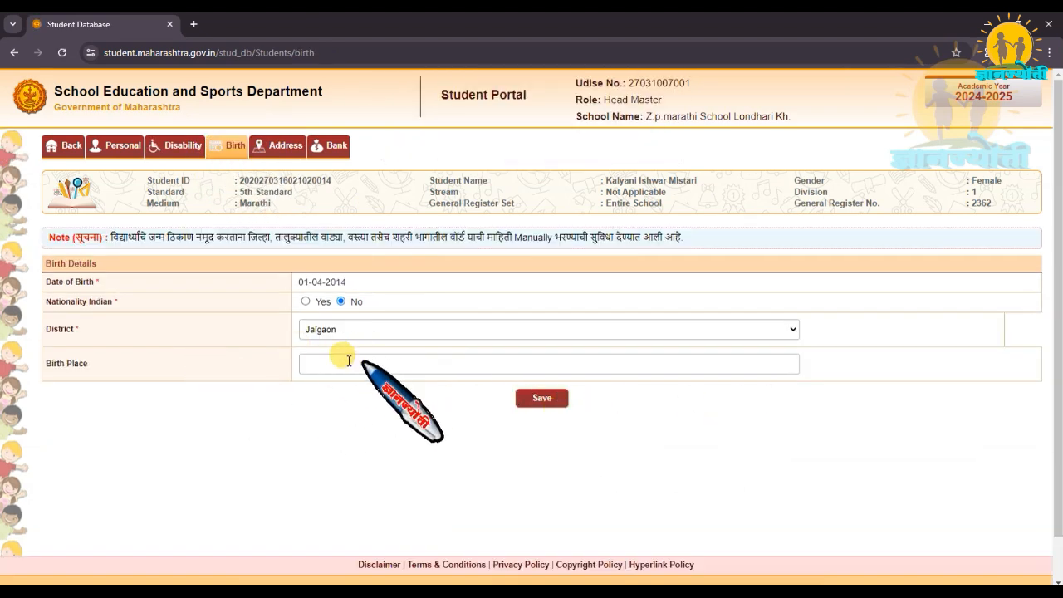
click(320, 361)
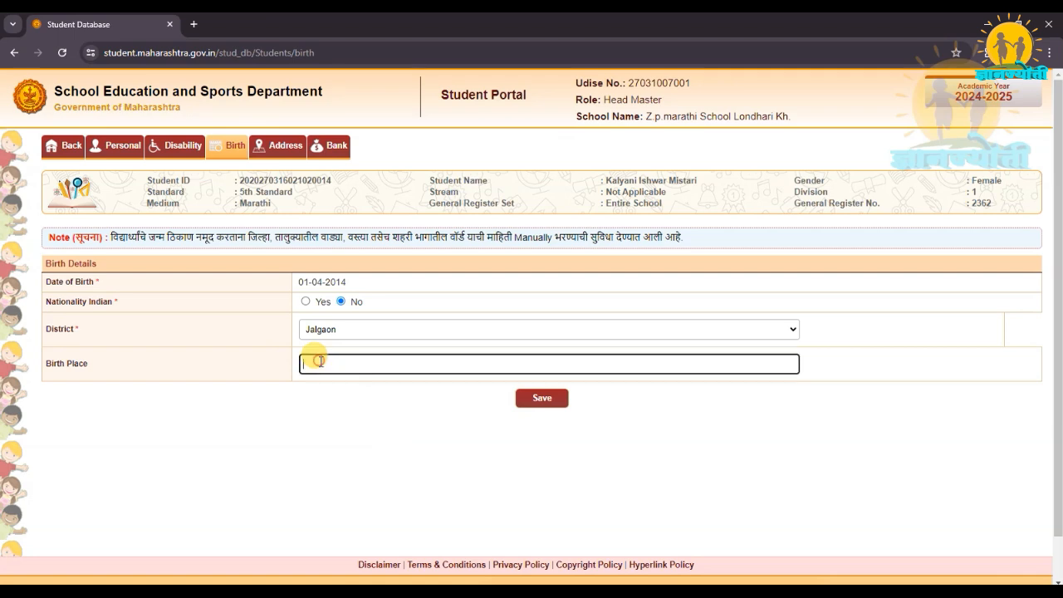
click(285, 150)
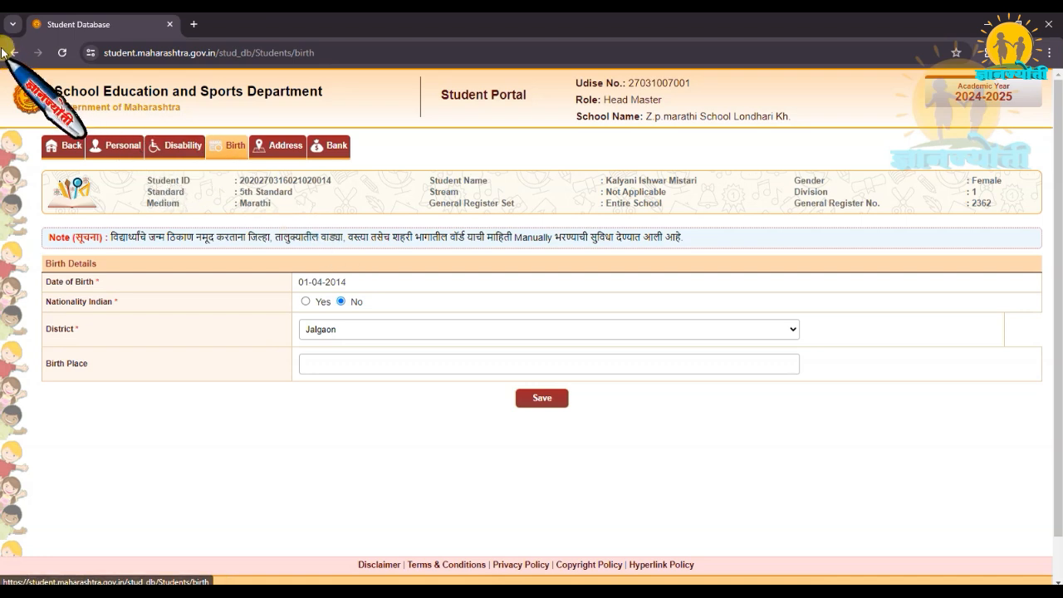
Return to the student list and reload the records of 5th Standard, division 1.
click(98, 145)
click(1009, 397)
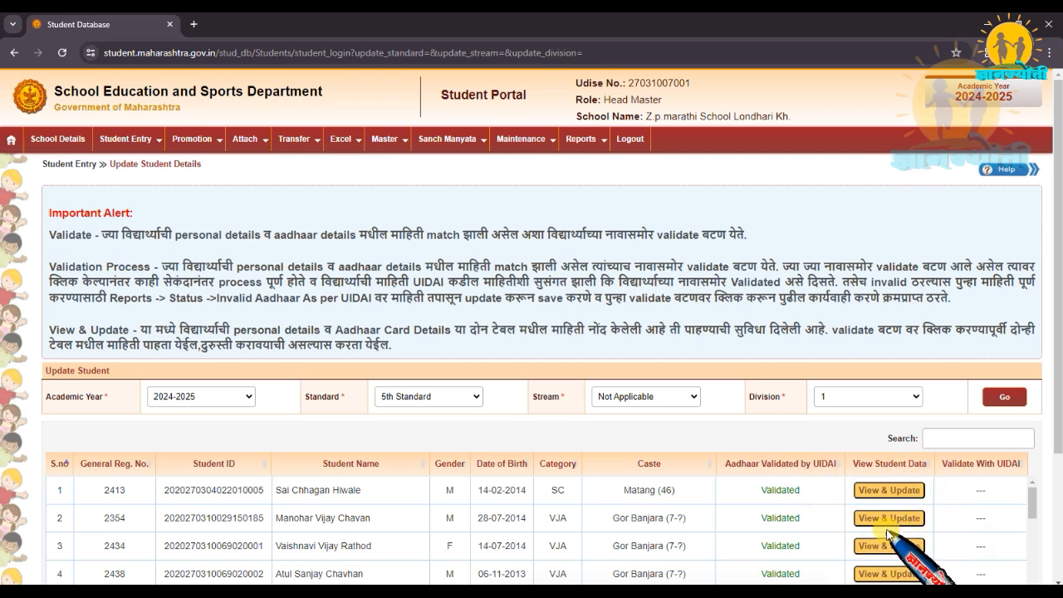
scroll(886, 533, down, 10)
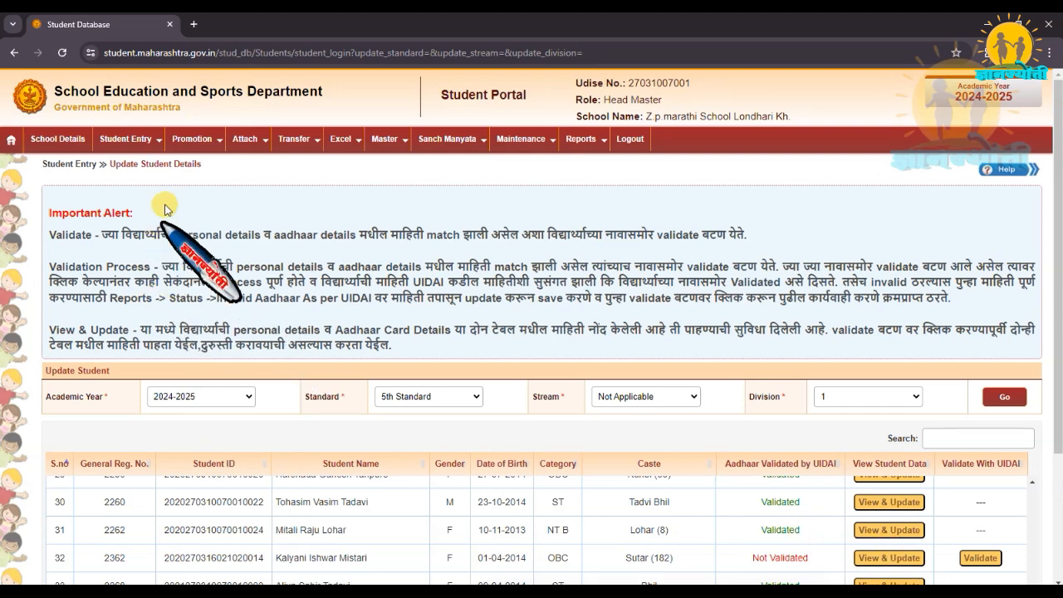
List the 2024-2025 students of 1st Standard, division 1.
click(472, 397)
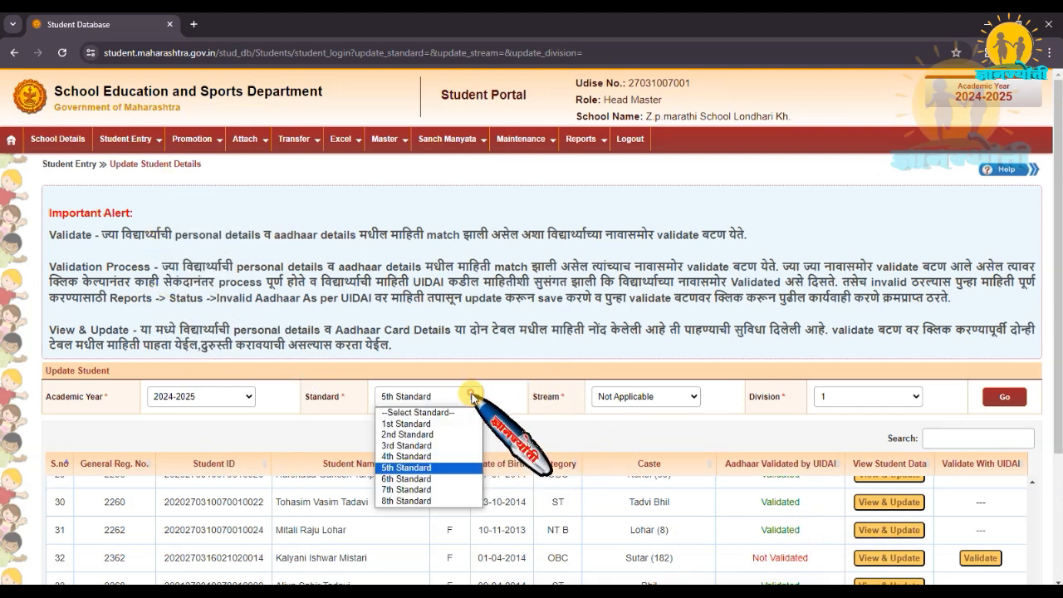
click(419, 424)
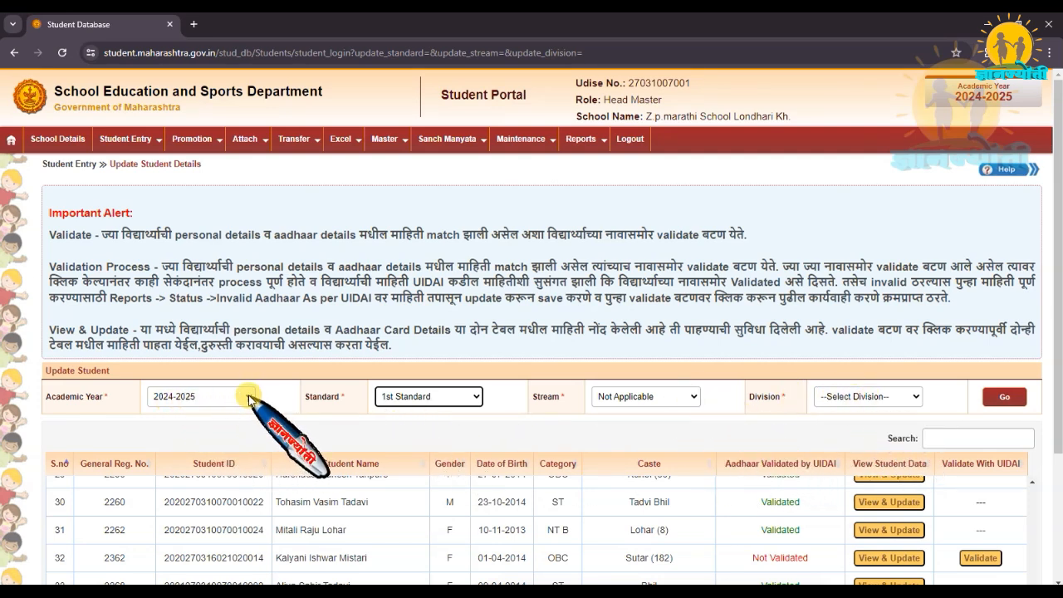
click(911, 396)
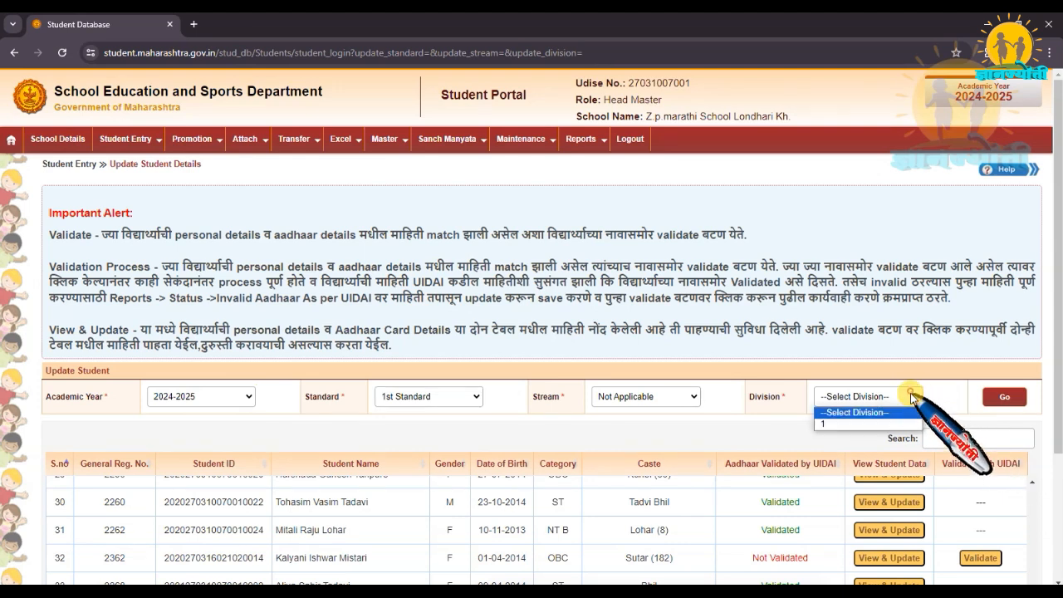
click(863, 423)
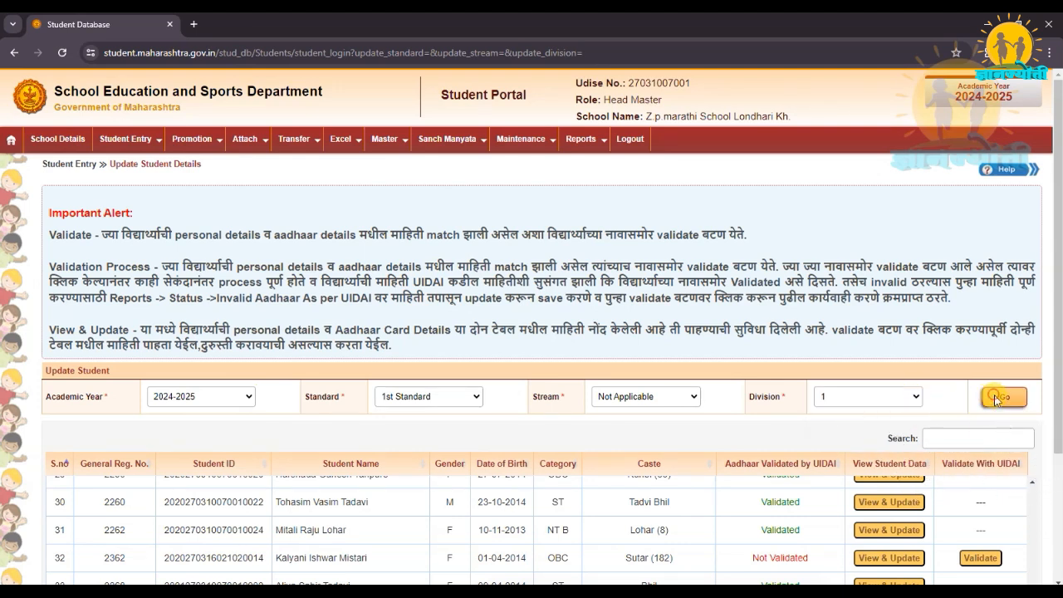
click(998, 398)
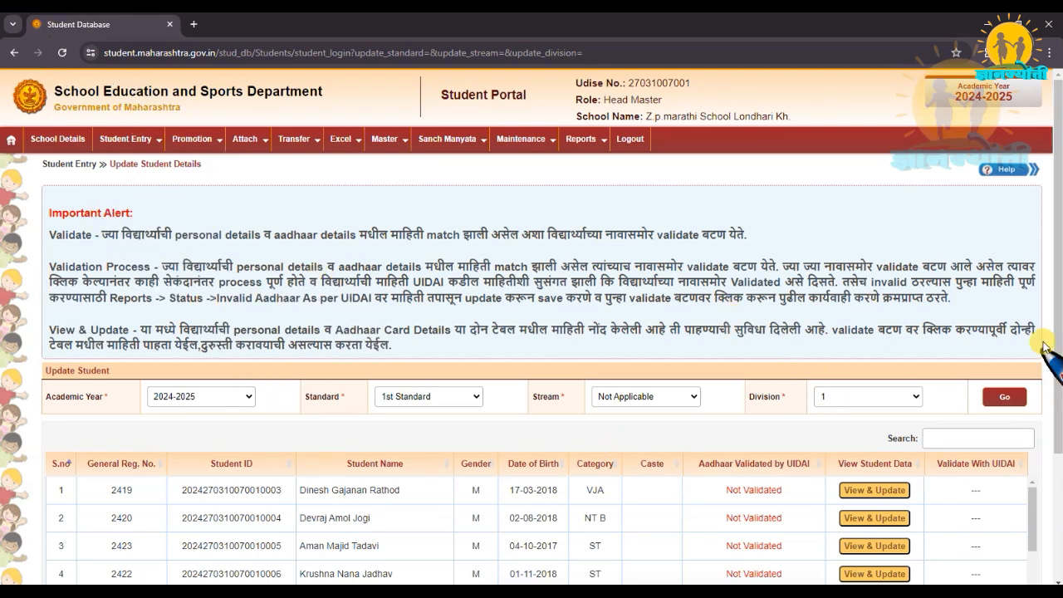
Open the record of the 1st Standard student with serial number 8 to update the personal details.
drag(1059, 326, 1060, 431)
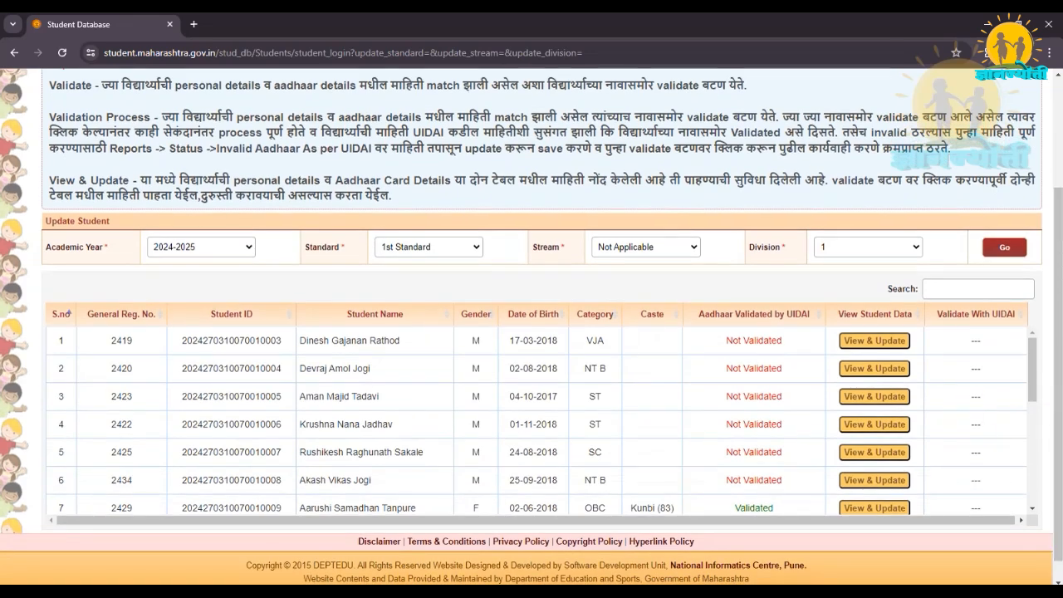
drag(1032, 374, 1036, 475)
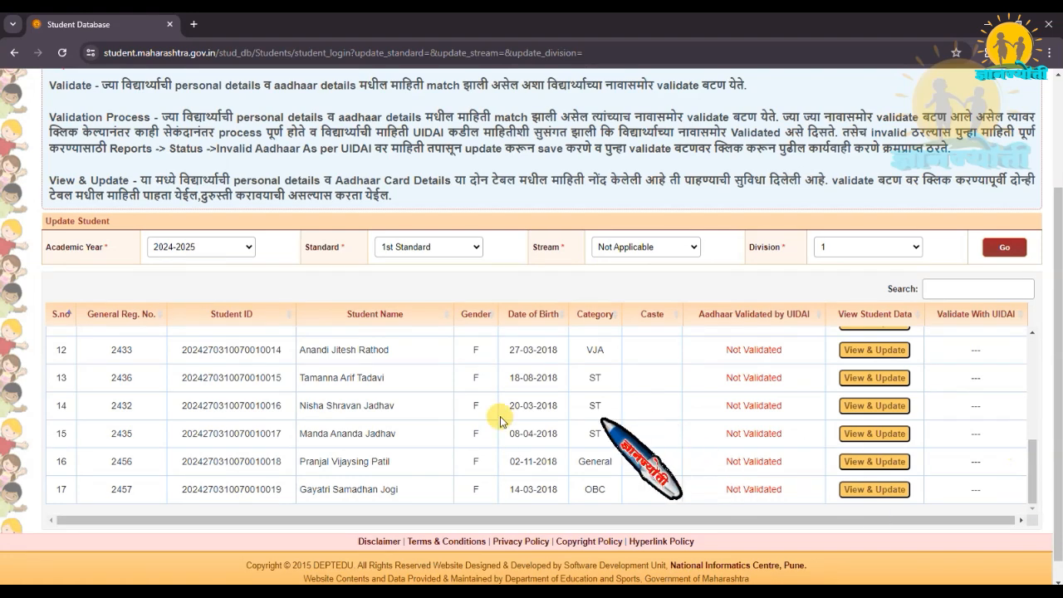
scroll(390, 407, up, 2)
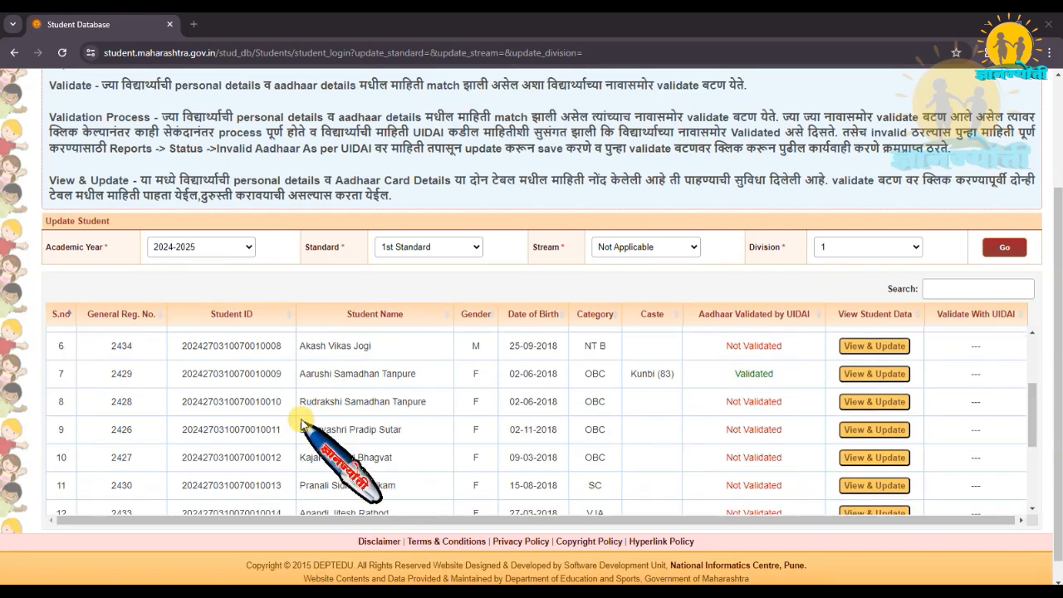
click(873, 402)
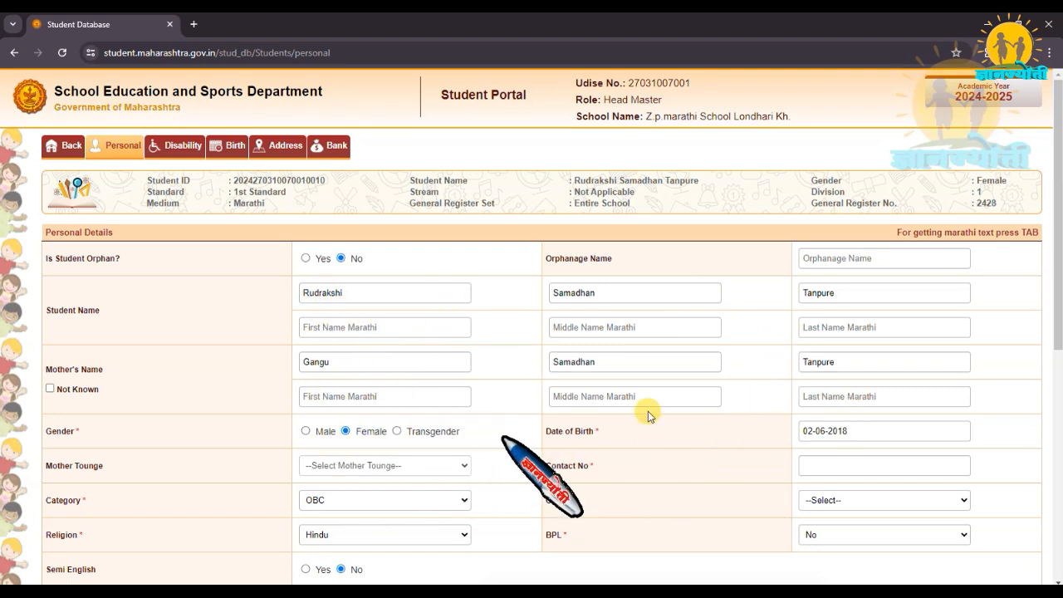
scroll(1057, 292, down, 3)
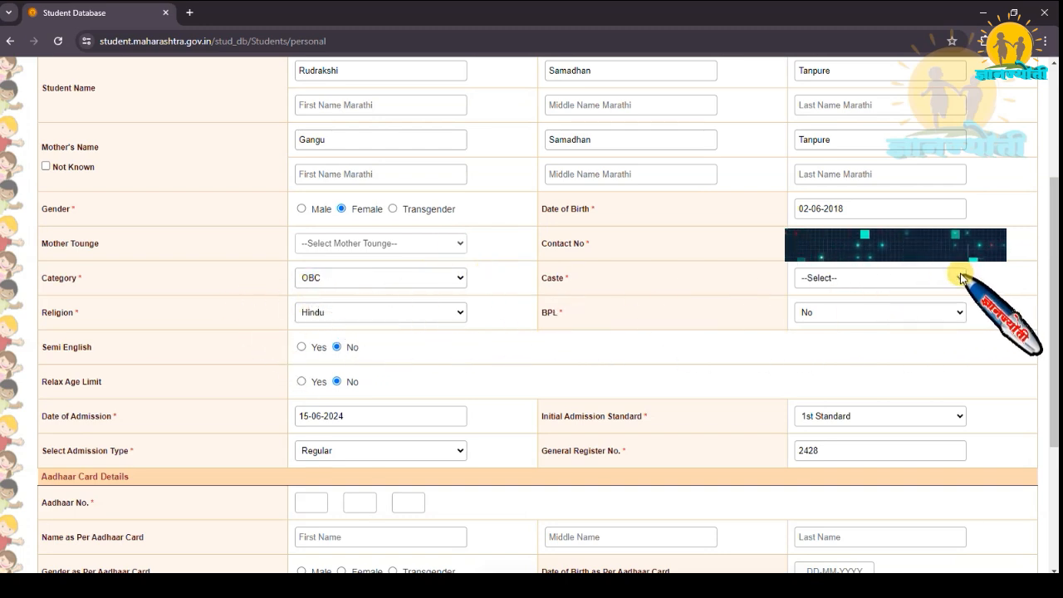
Set the student's caste to Kunbi (83) and Semi English to Yes in the personal details.
click(960, 277)
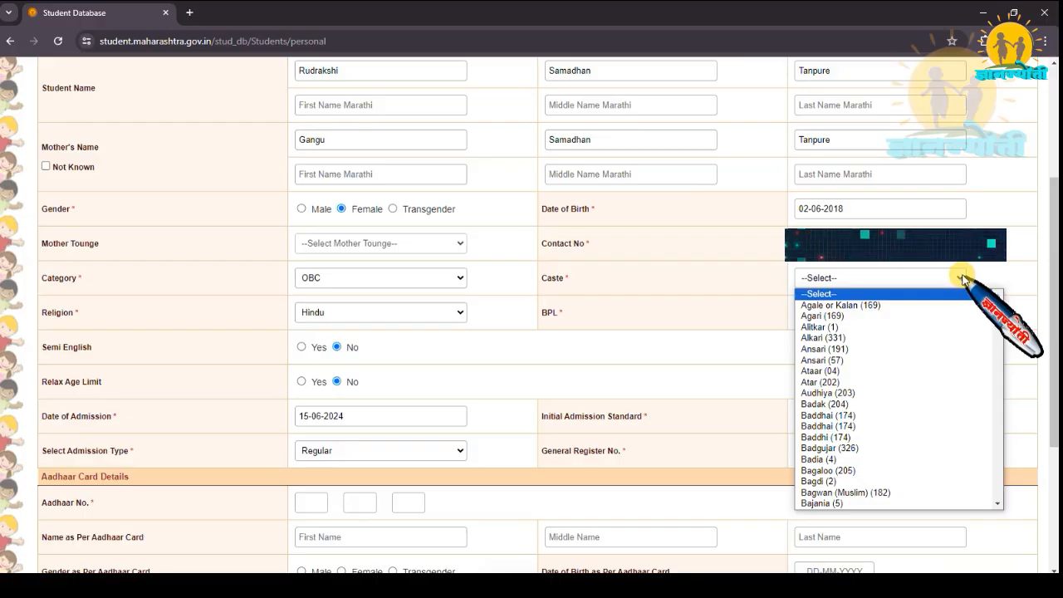
scroll(876, 348, down, 20)
click(876, 353)
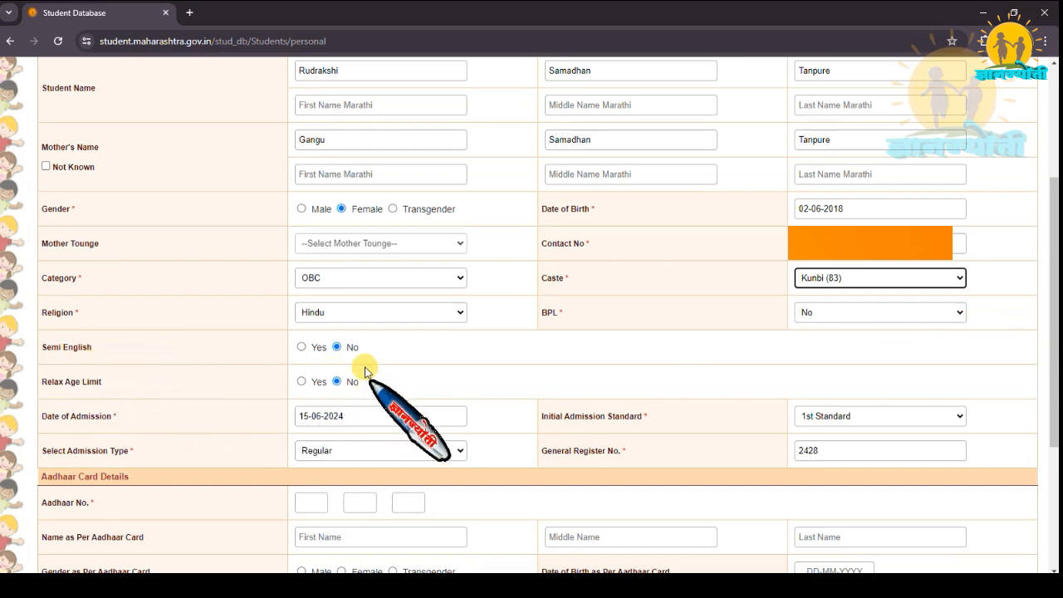
click(301, 347)
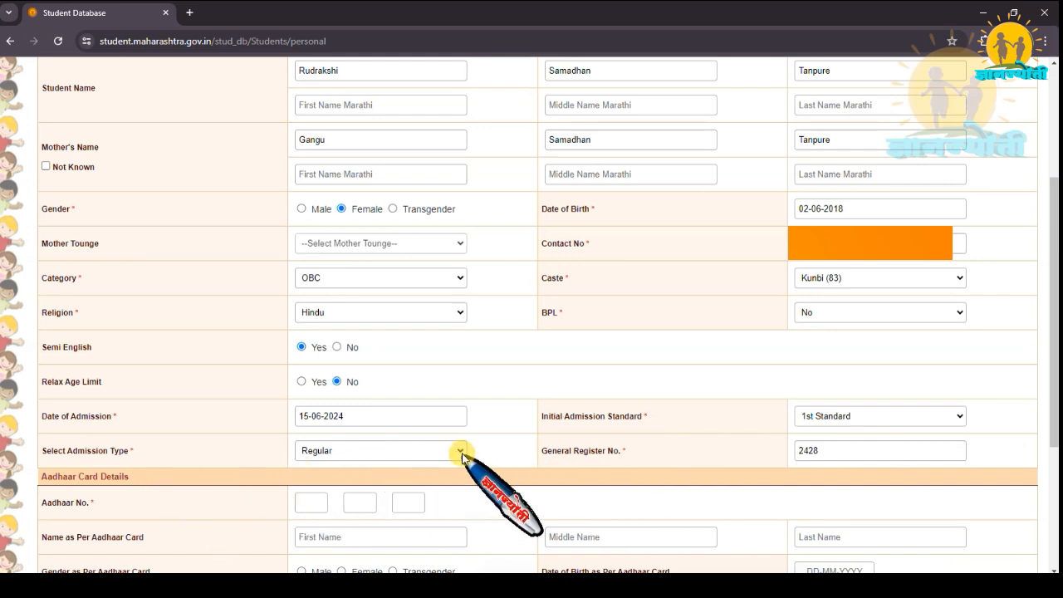
Enter the student's Aadhaar number, full name as per the Aadhaar card, and gender Female in the Aadhaar card details.
scroll(498, 404, down, 2)
scroll(502, 401, down, 2)
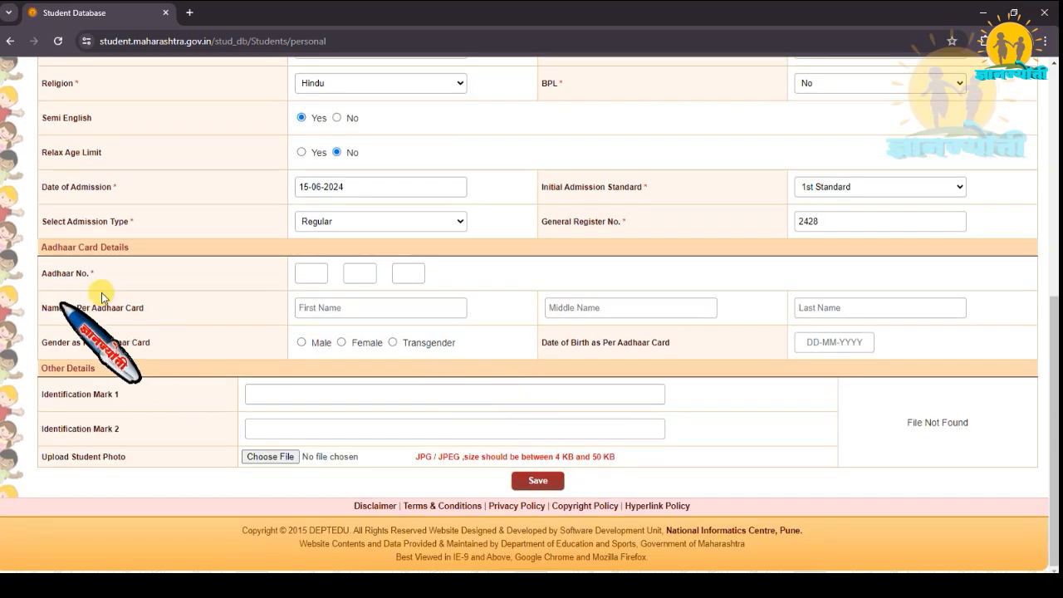
click(307, 272)
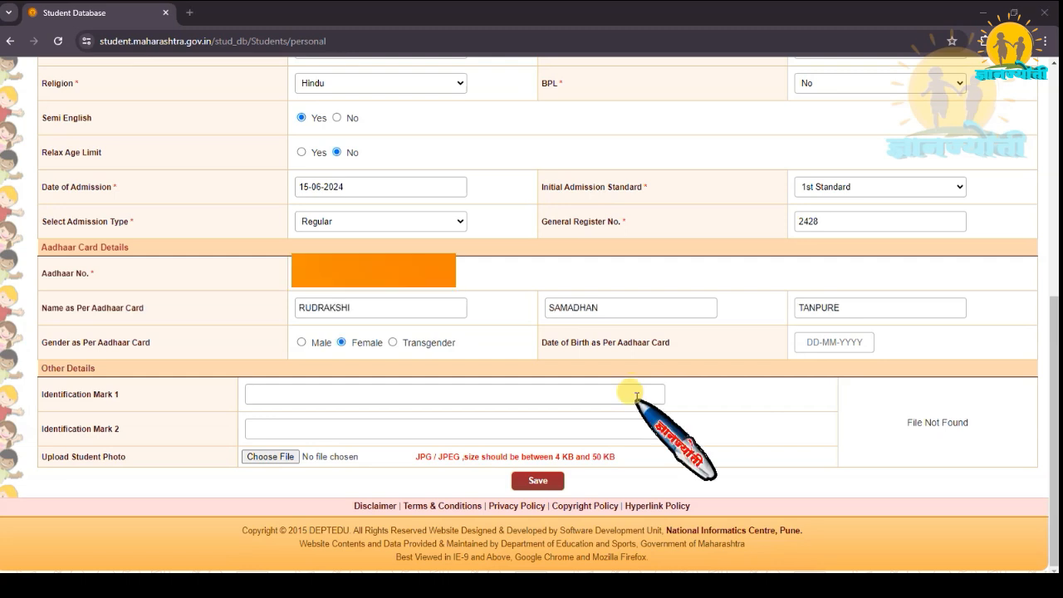
Fill in the student's date of birth as per the Aadhaar card by choosing its year, month and day.
click(809, 343)
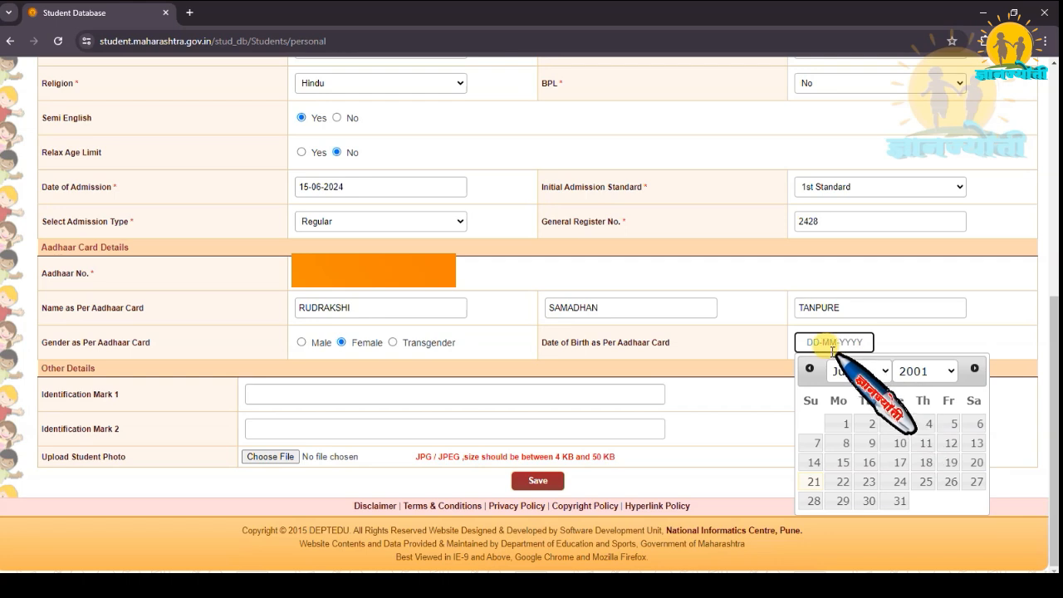
click(950, 371)
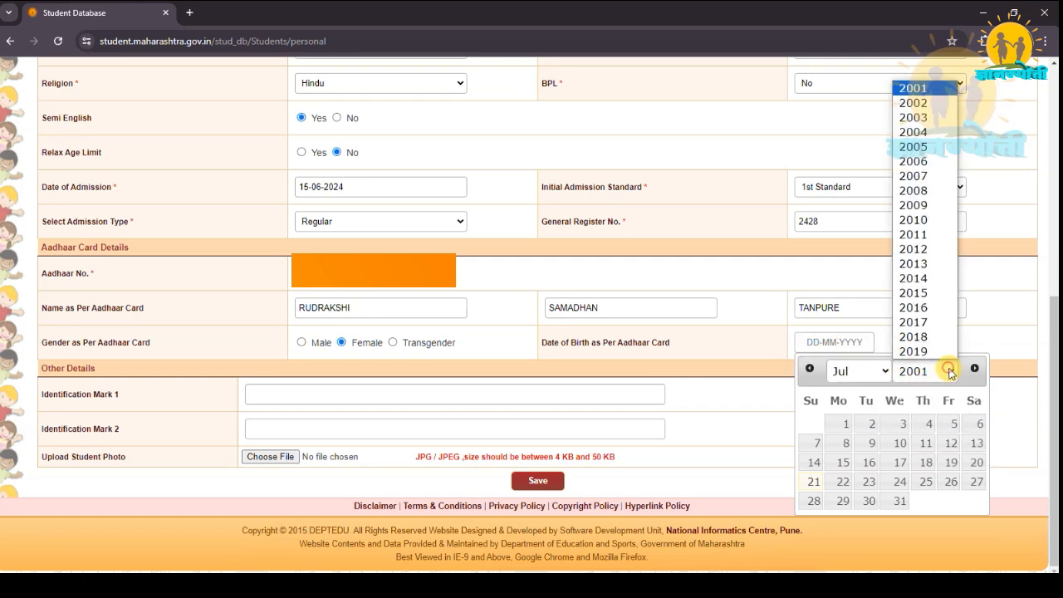
click(918, 336)
click(884, 370)
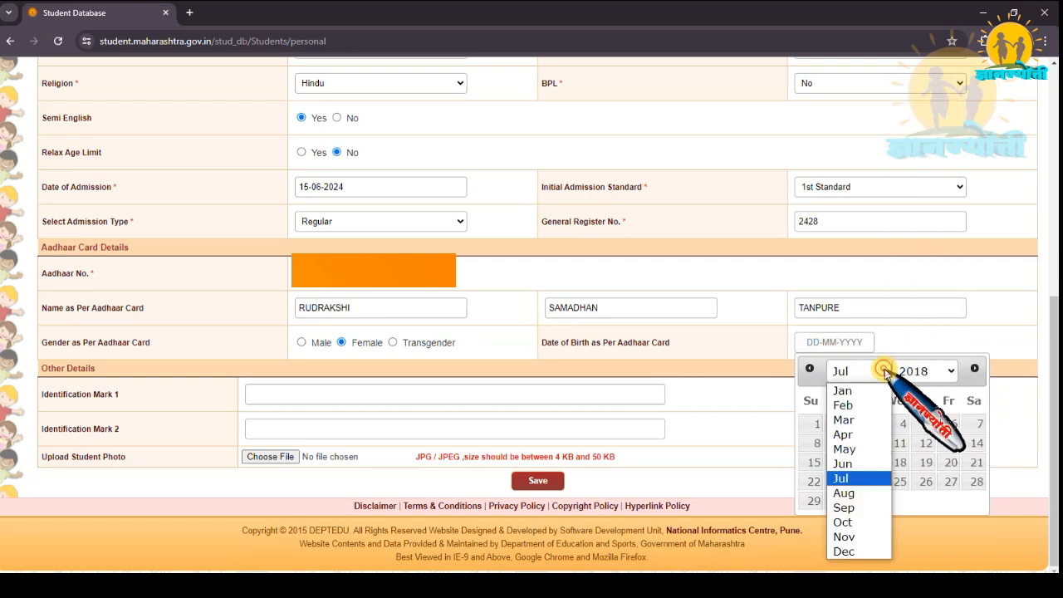
click(864, 463)
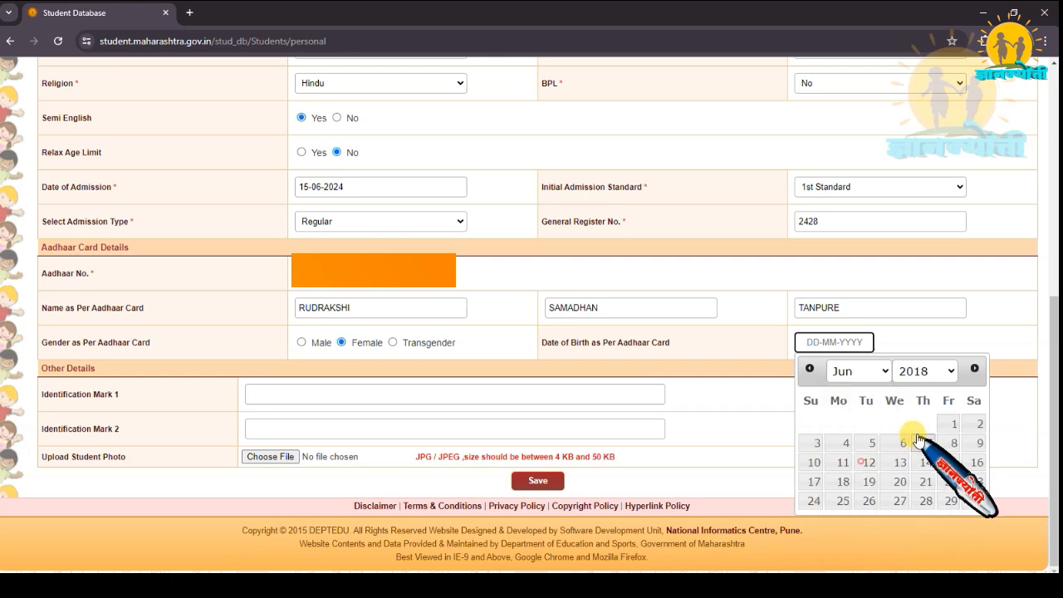
click(974, 422)
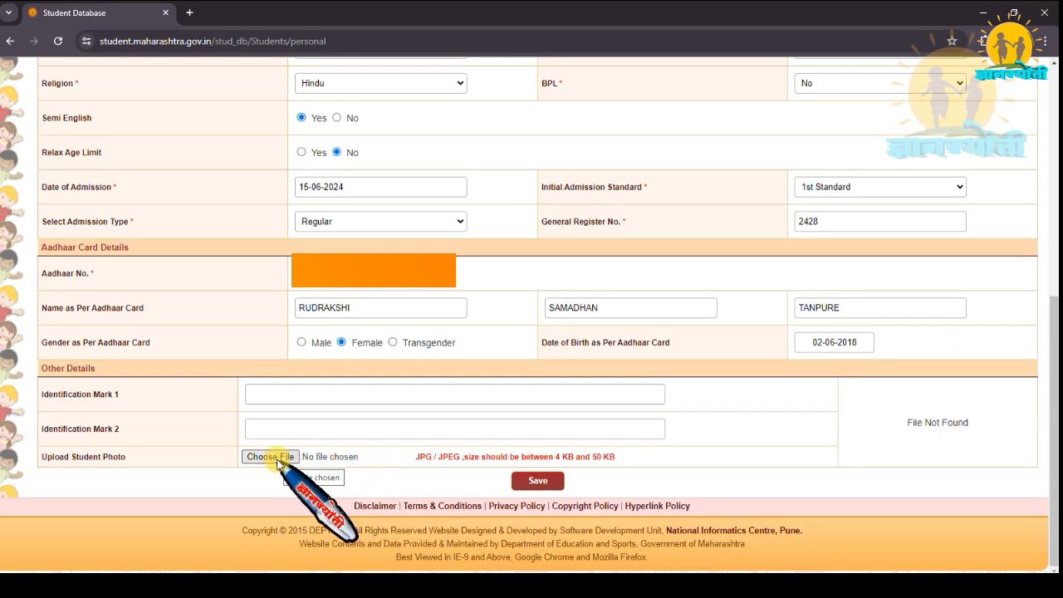
Save the student's personal and Aadhaar details and open the disability details.
click(538, 482)
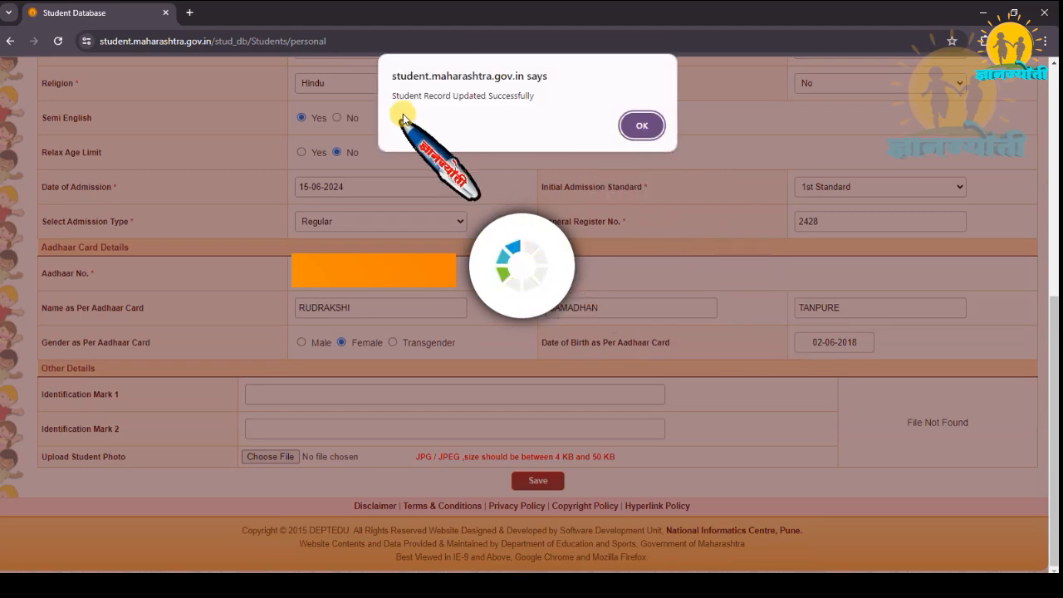
click(641, 125)
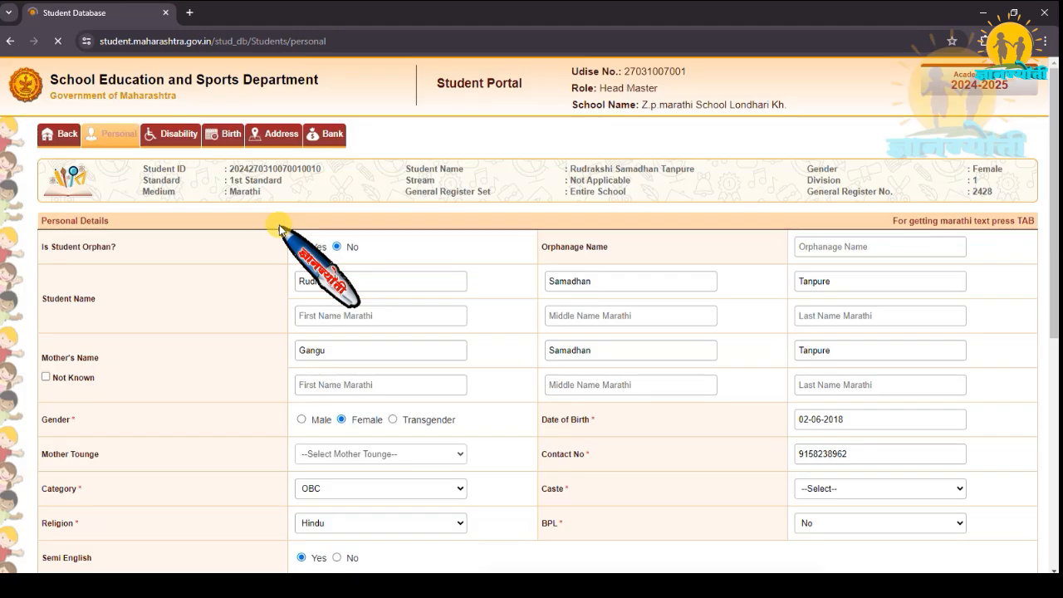
click(178, 136)
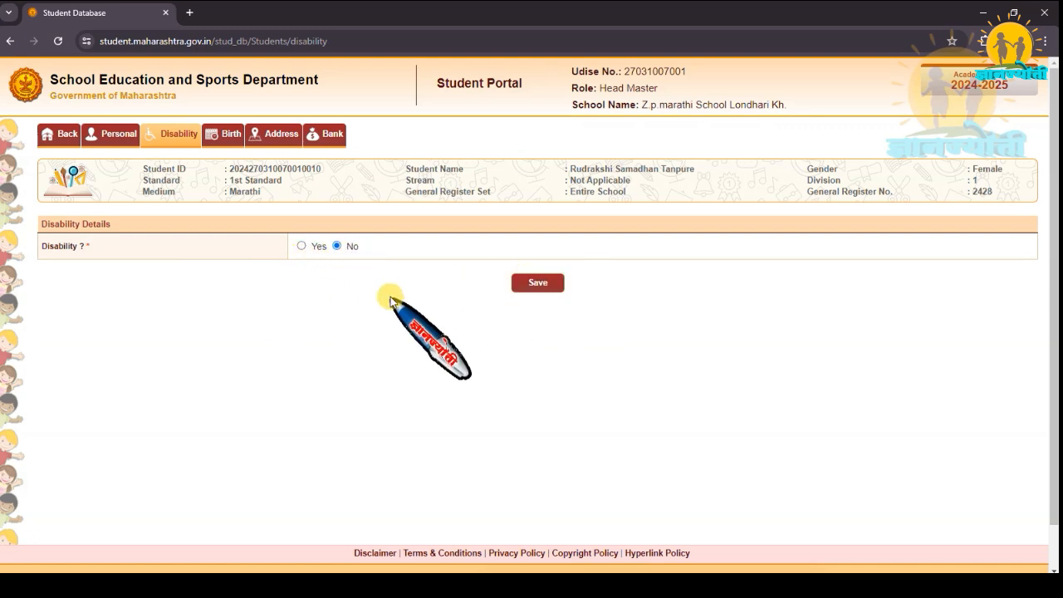
Try setting Disability and the disability certificate to Yes to examine the disability type and certificate fields.
click(300, 245)
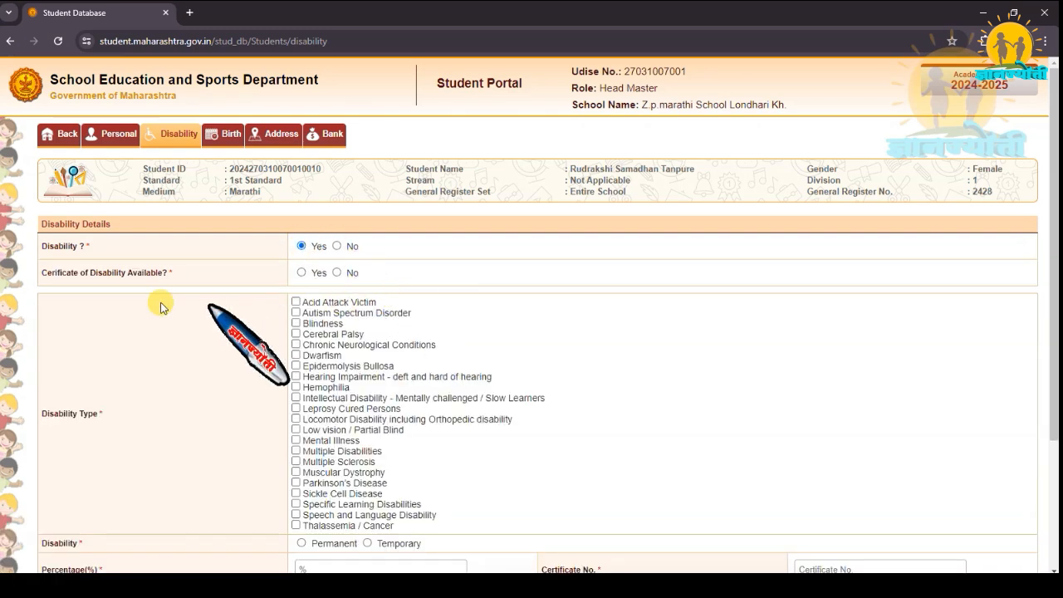
click(300, 272)
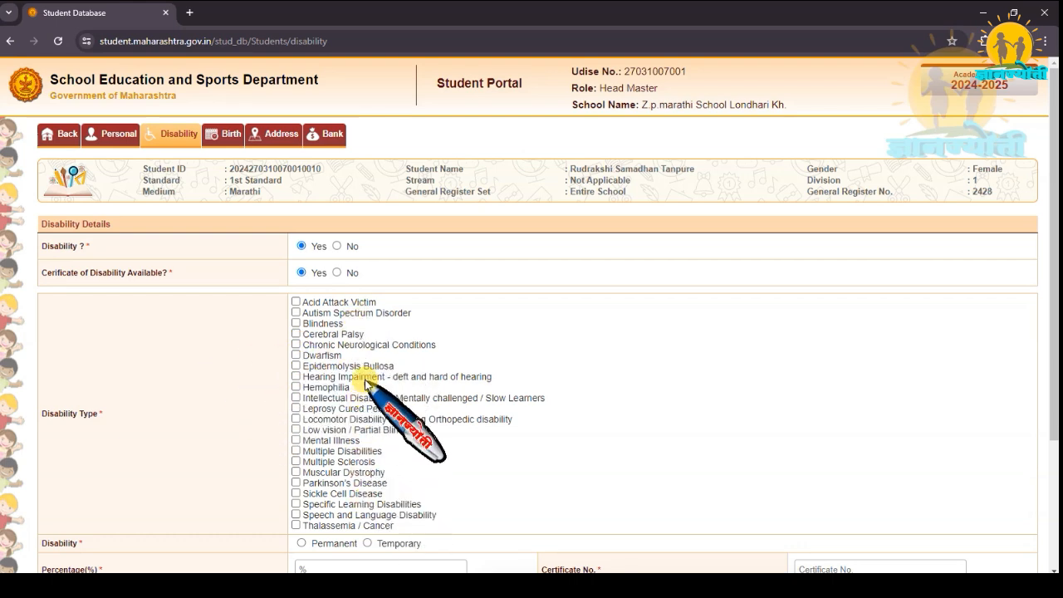
scroll(365, 384, down, 1)
scroll(365, 384, down, 1)
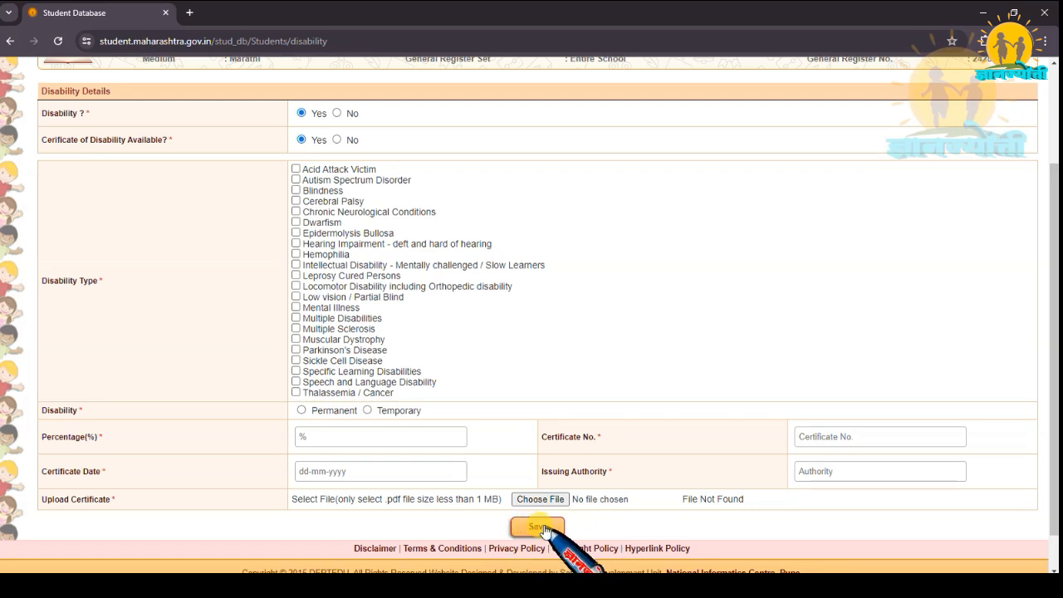
scroll(431, 365, up, 2)
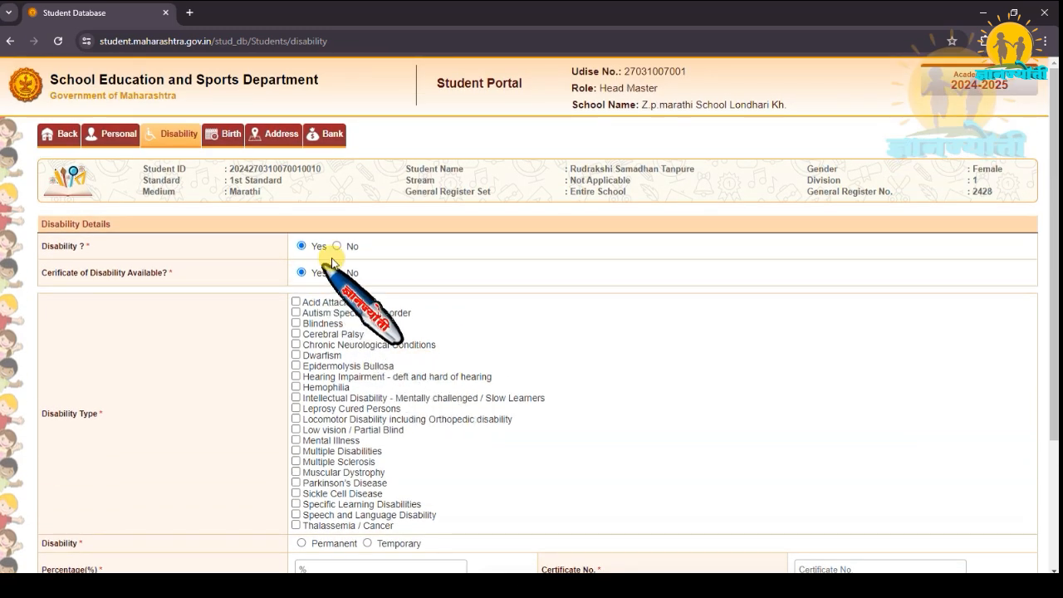
click(336, 272)
click(335, 247)
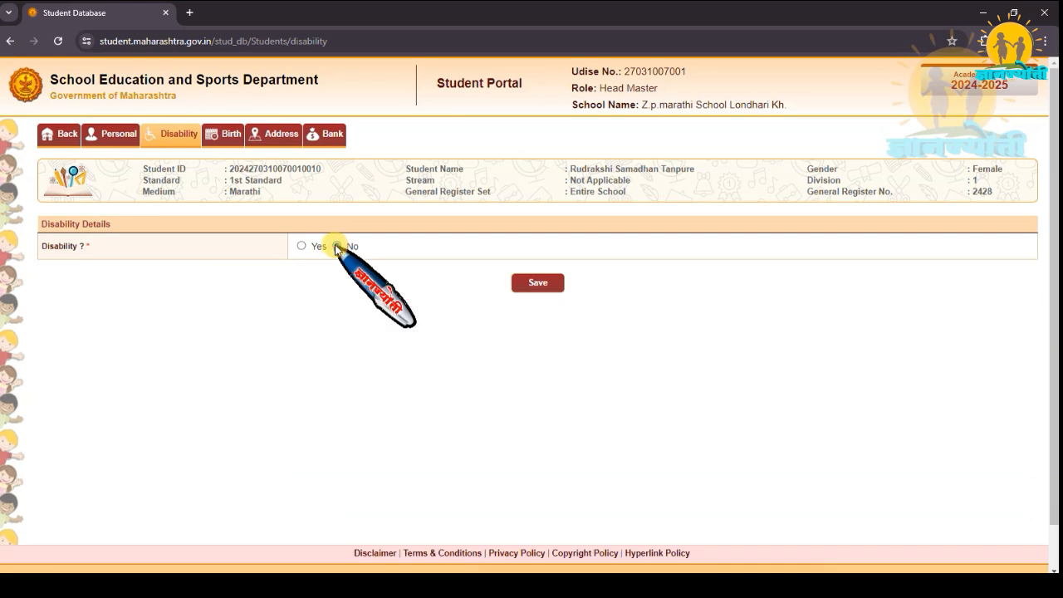
click(301, 246)
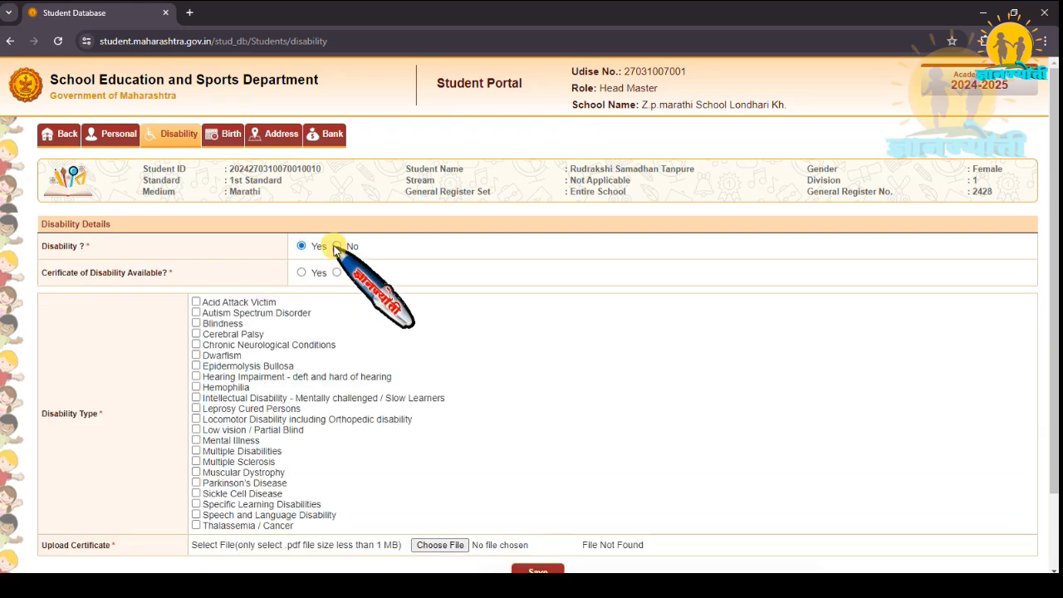
Set Disability to No, save the disability details and move on to the birth details.
click(335, 246)
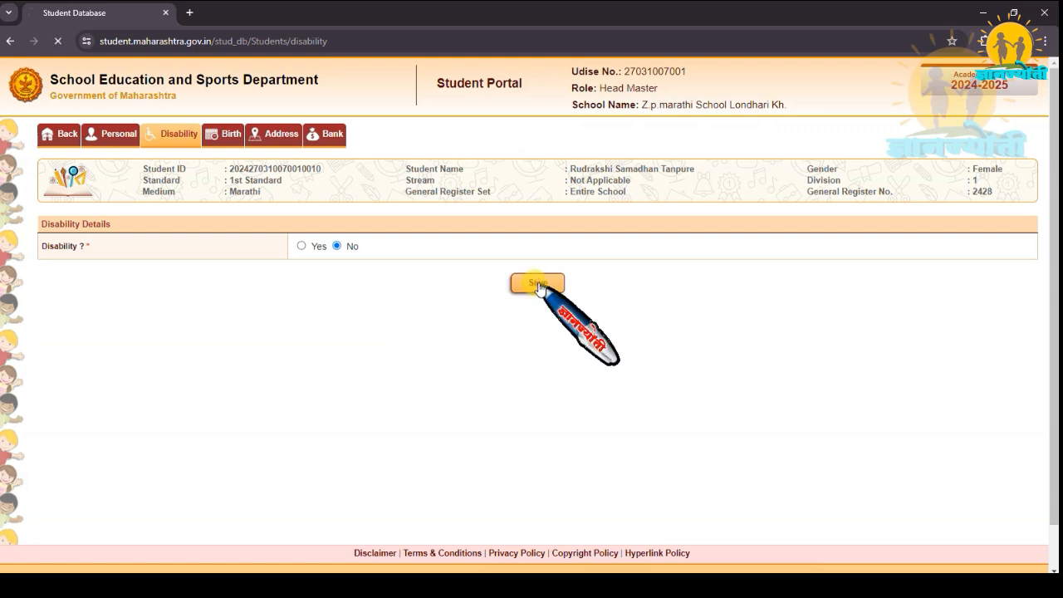
click(538, 284)
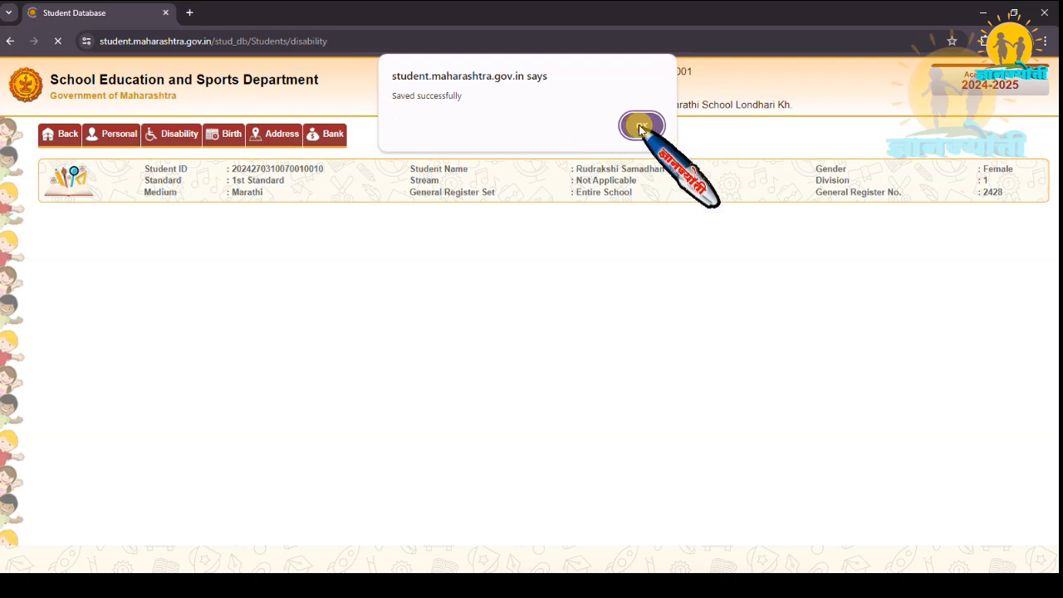
click(641, 126)
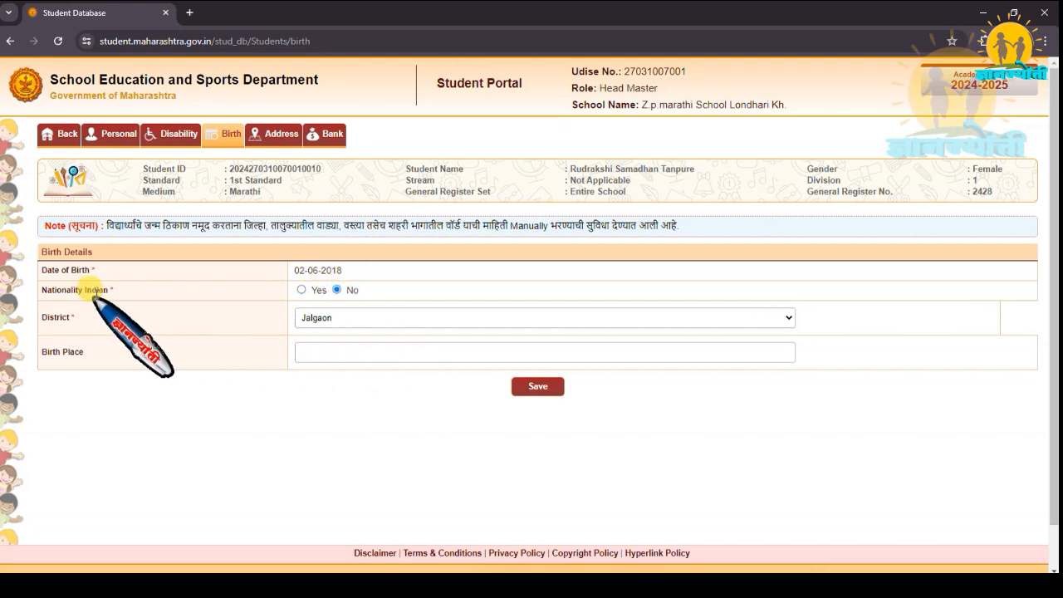
Set Nationality Indian to Yes with place type District and enter JALGAON as the birth place.
click(301, 290)
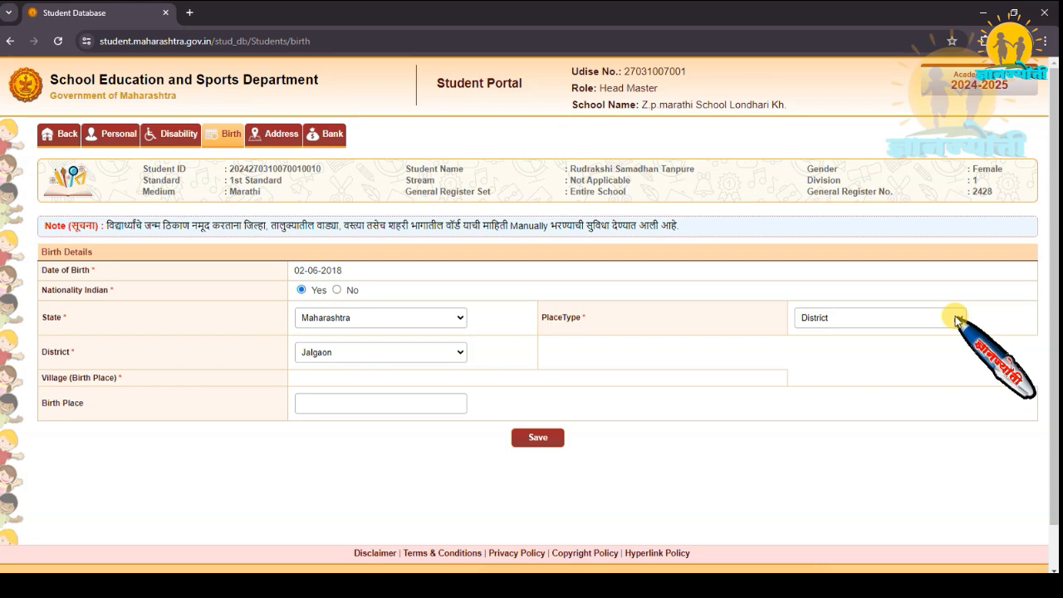
click(956, 318)
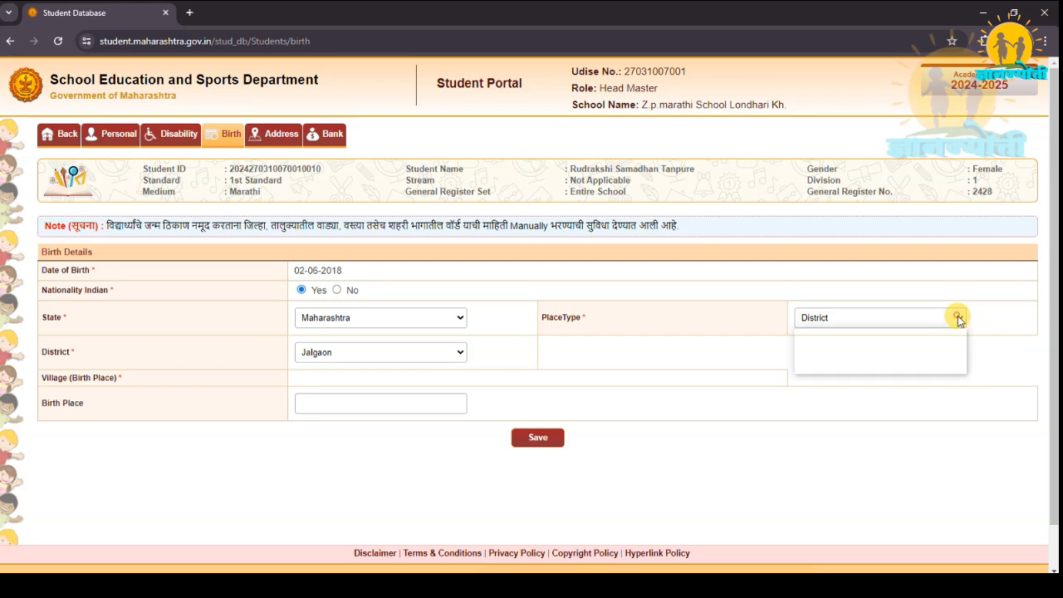
click(834, 342)
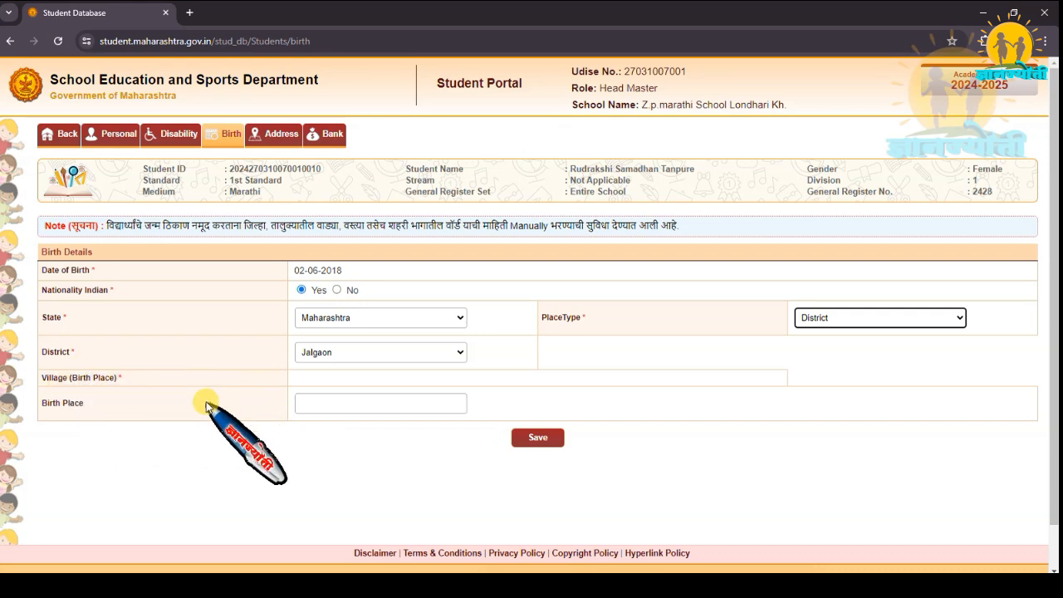
click(304, 400)
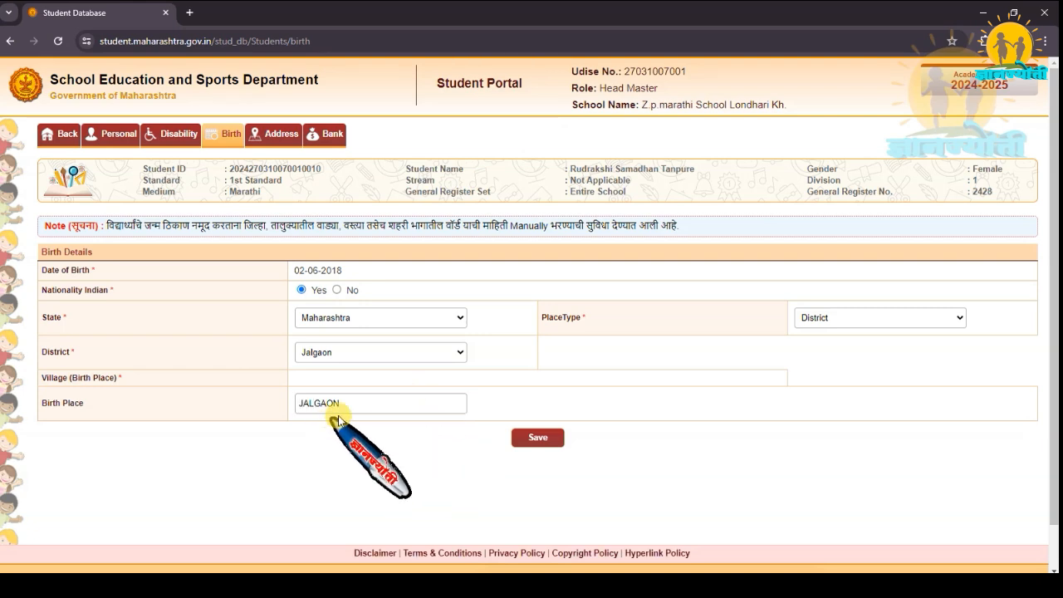
click(547, 447)
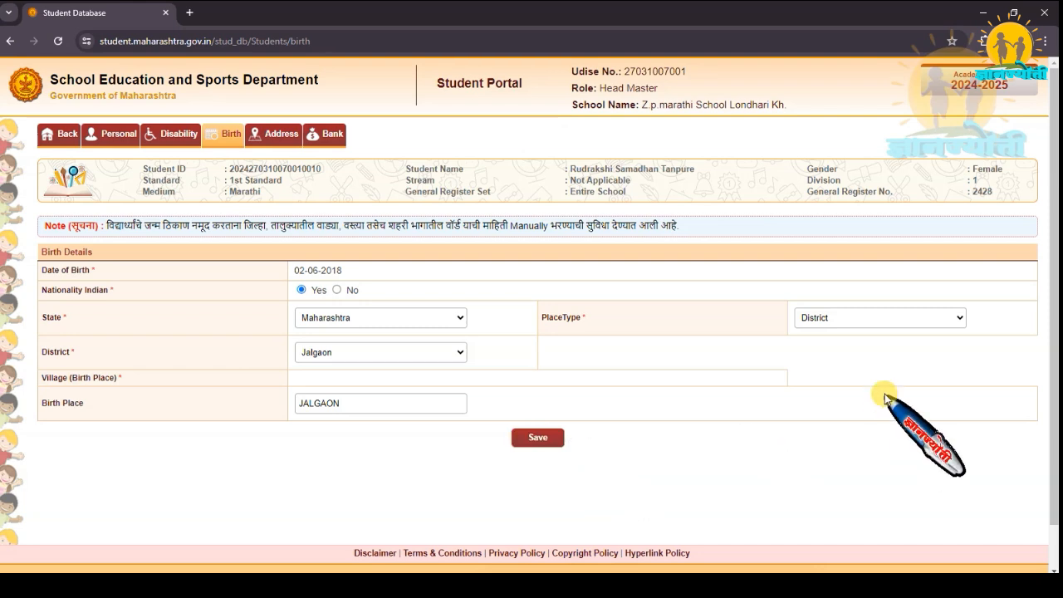
Try the Taluka and Village place types, look through their taluka choices, and return the place type to District.
click(958, 318)
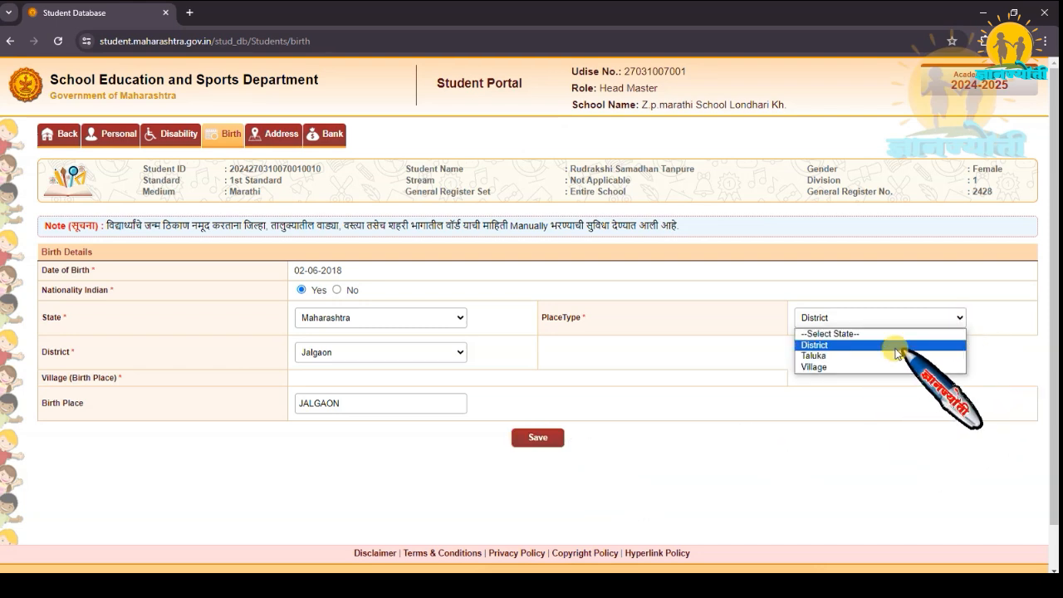
click(820, 355)
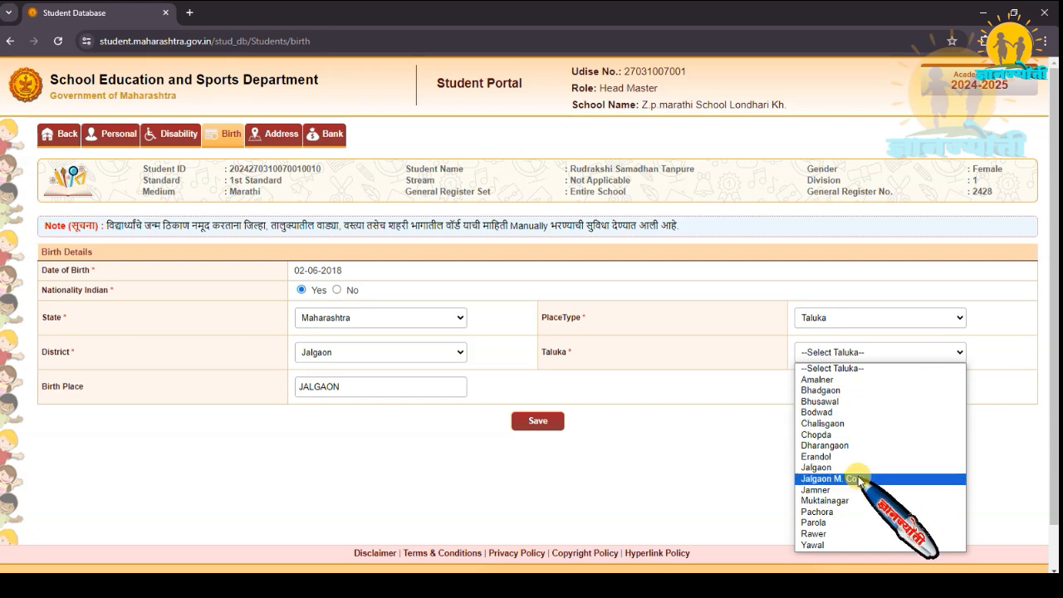
click(729, 454)
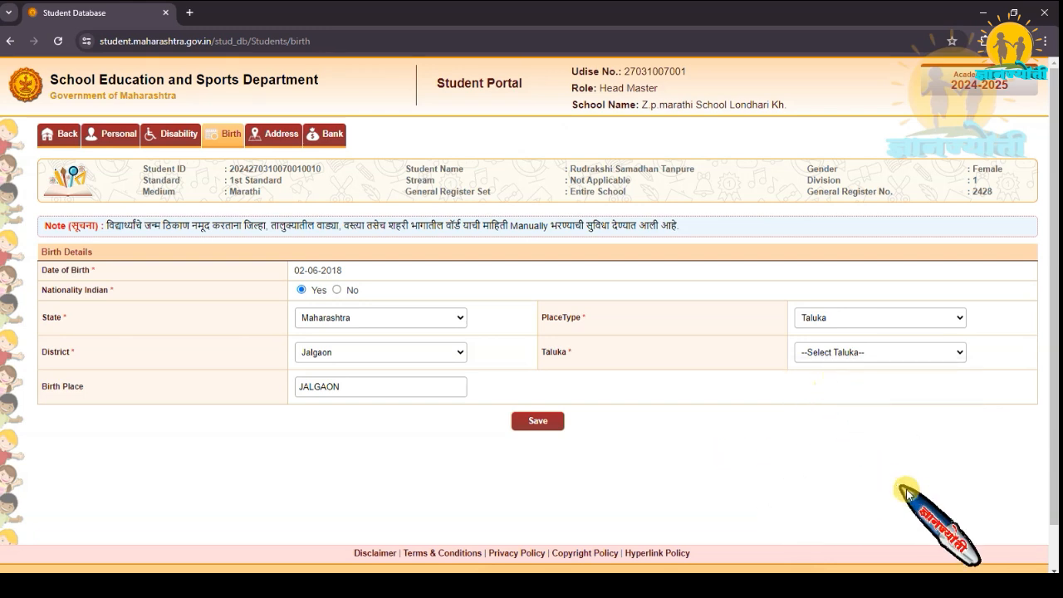
click(957, 320)
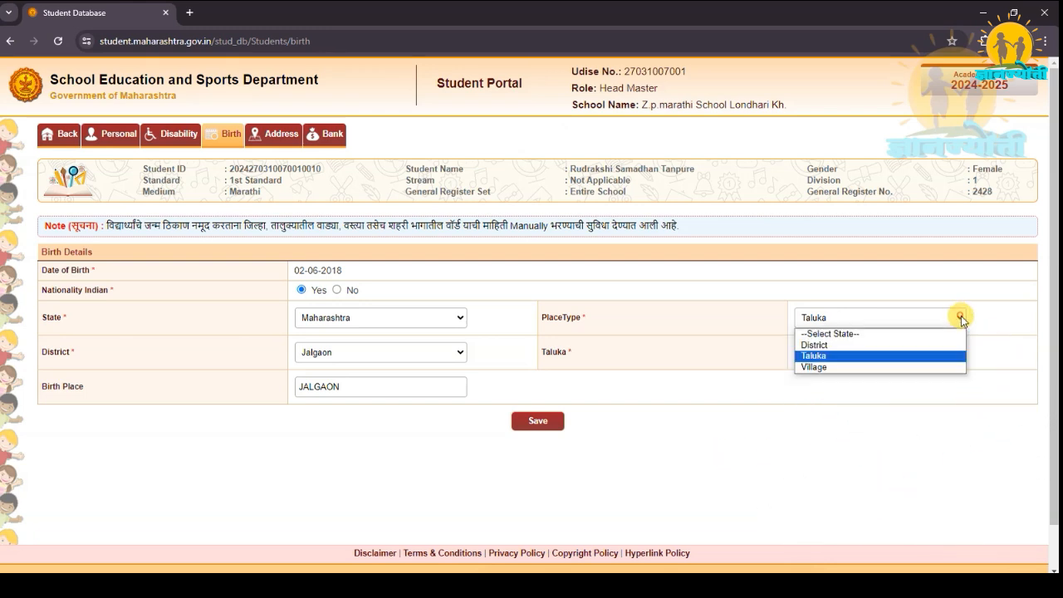
click(857, 368)
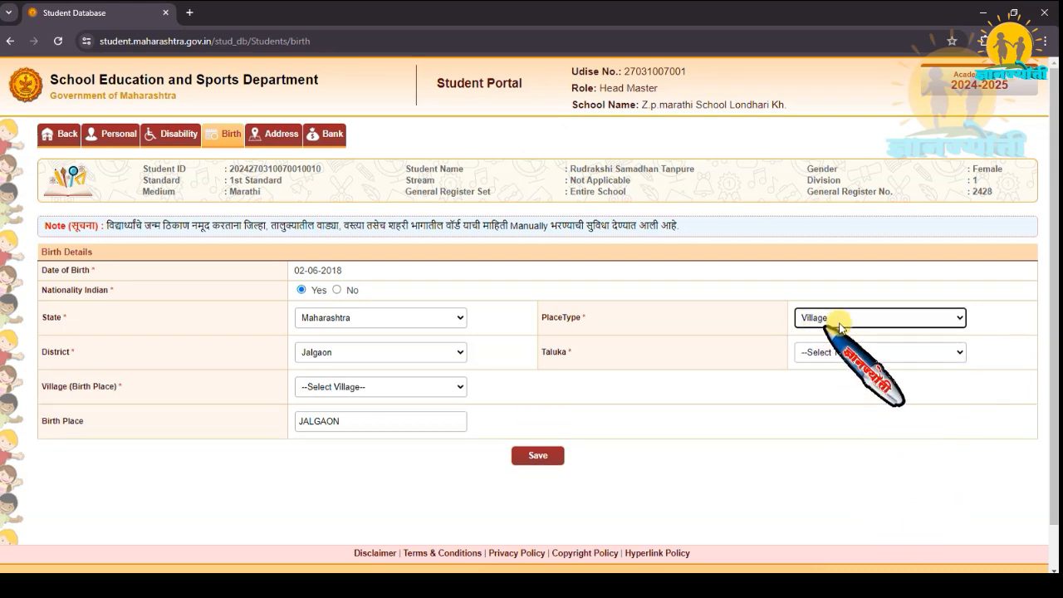
click(955, 352)
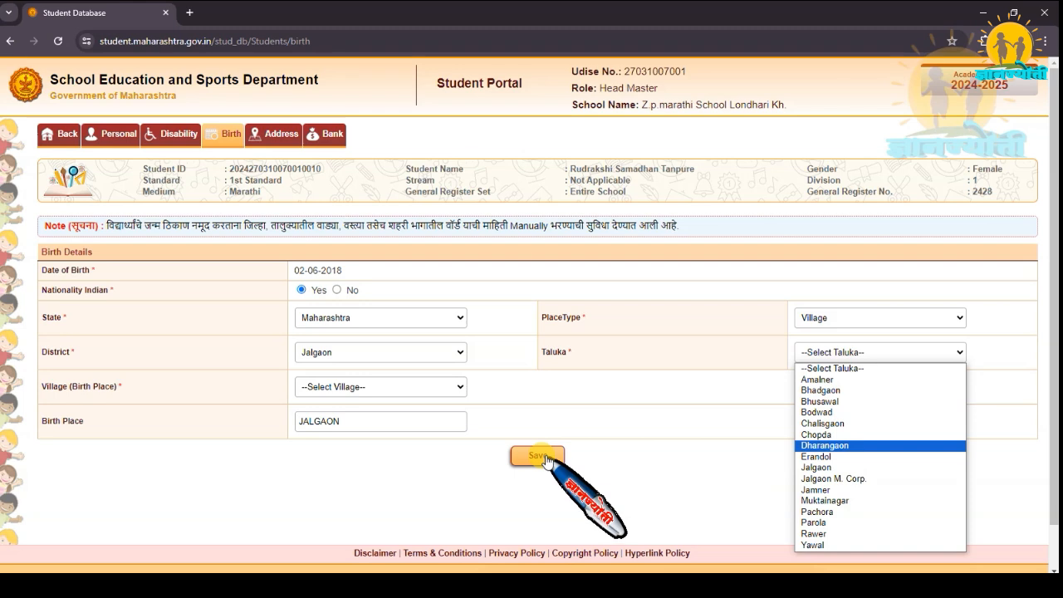
click(959, 318)
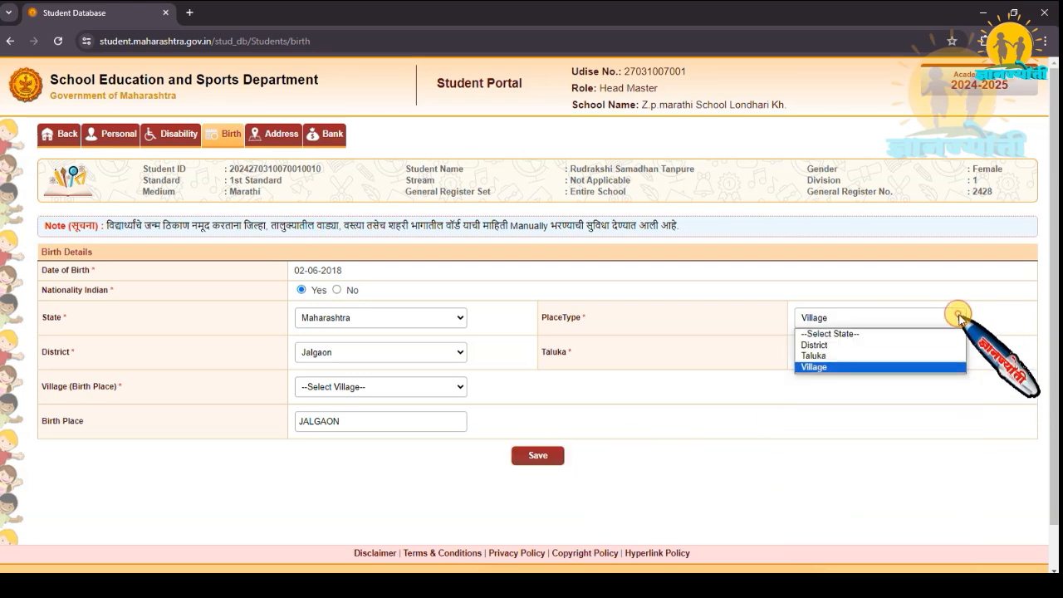
click(827, 346)
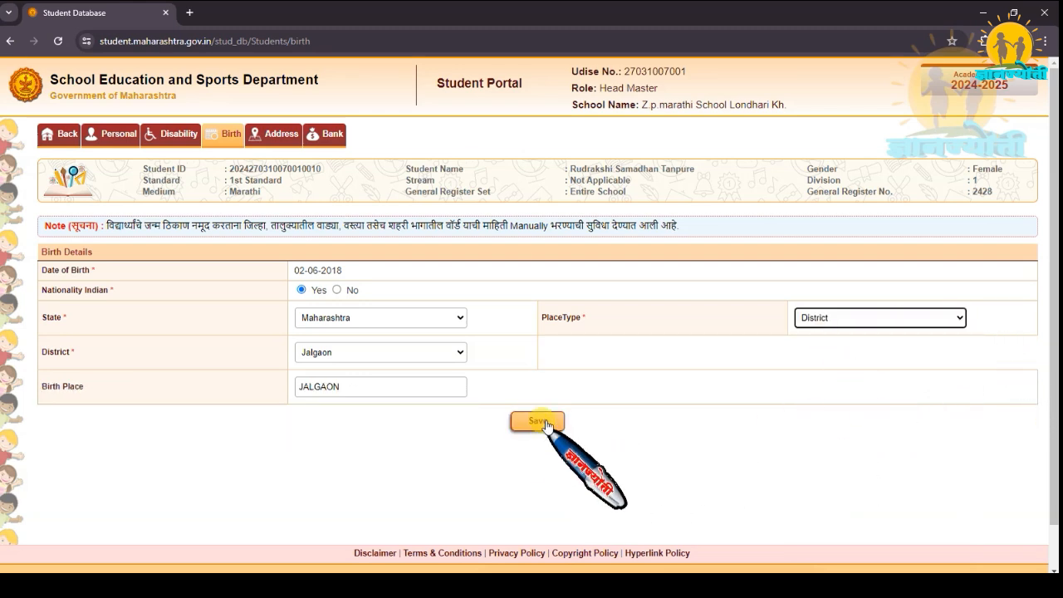
Save the birth details and enter the locality and postal code for the student's current address.
click(540, 423)
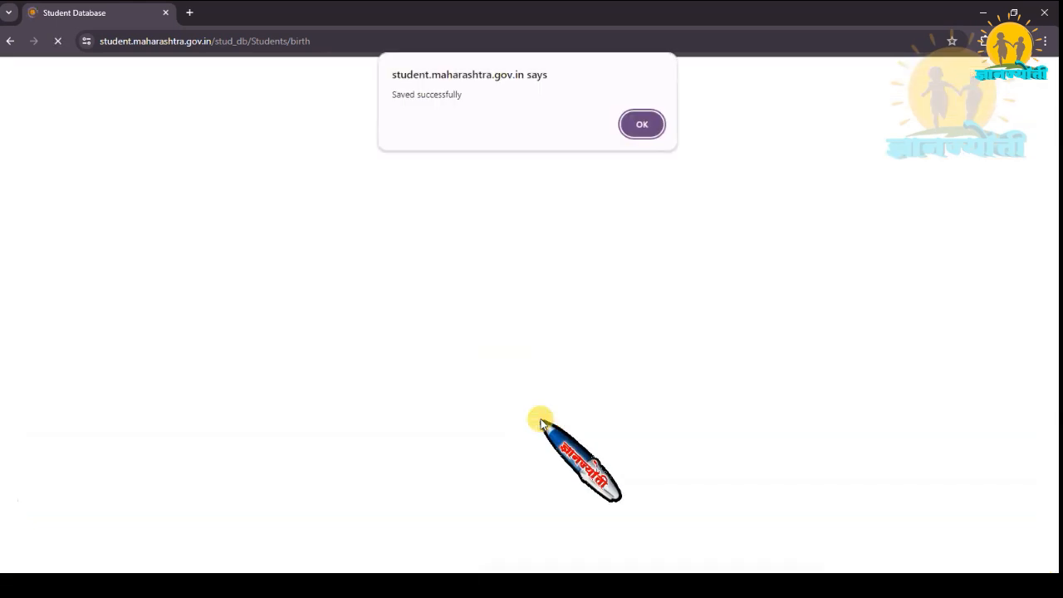
click(644, 126)
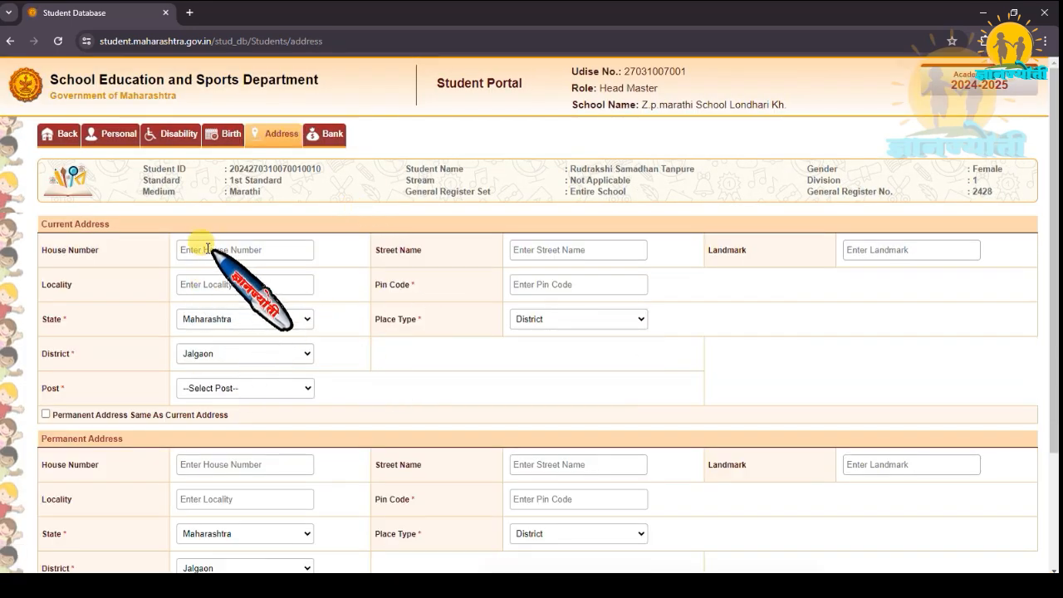
click(197, 284)
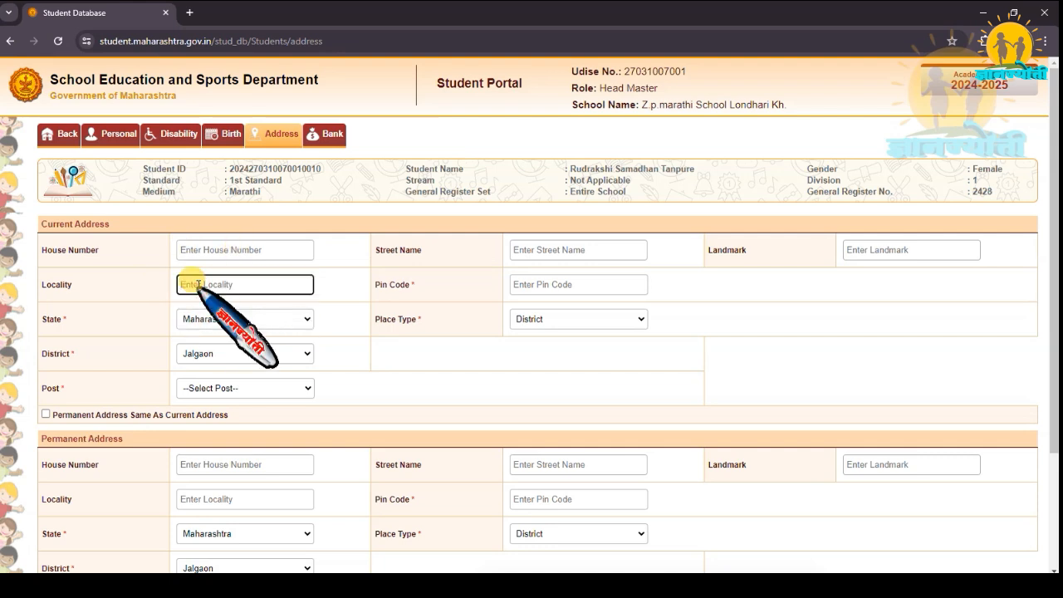
text(LONDHARI BK)
click(543, 284)
text(424206)
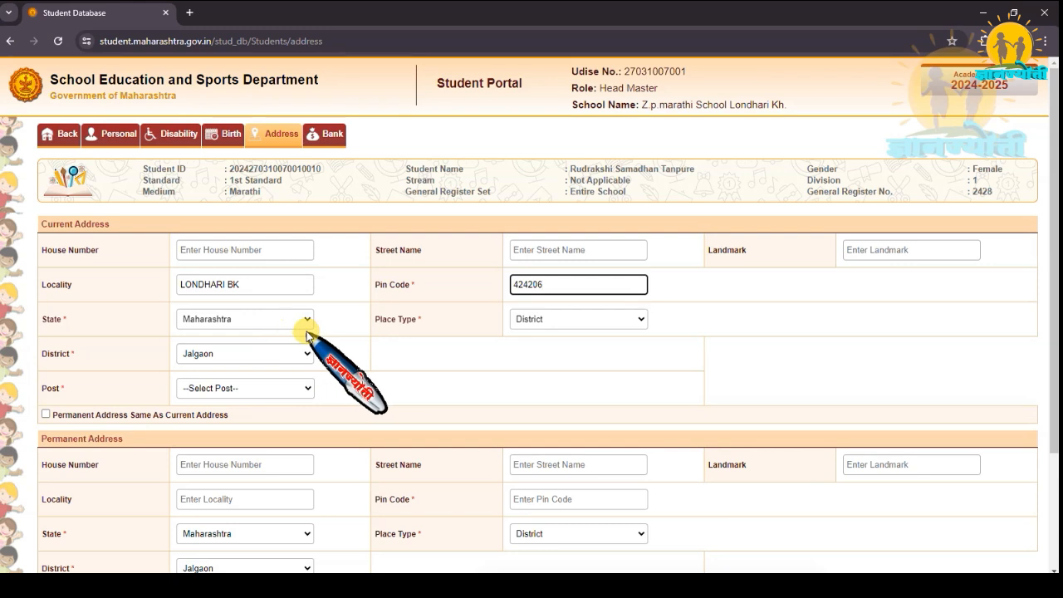
Set the current address place type to Village and choose the student's taluka, village and post office.
click(630, 316)
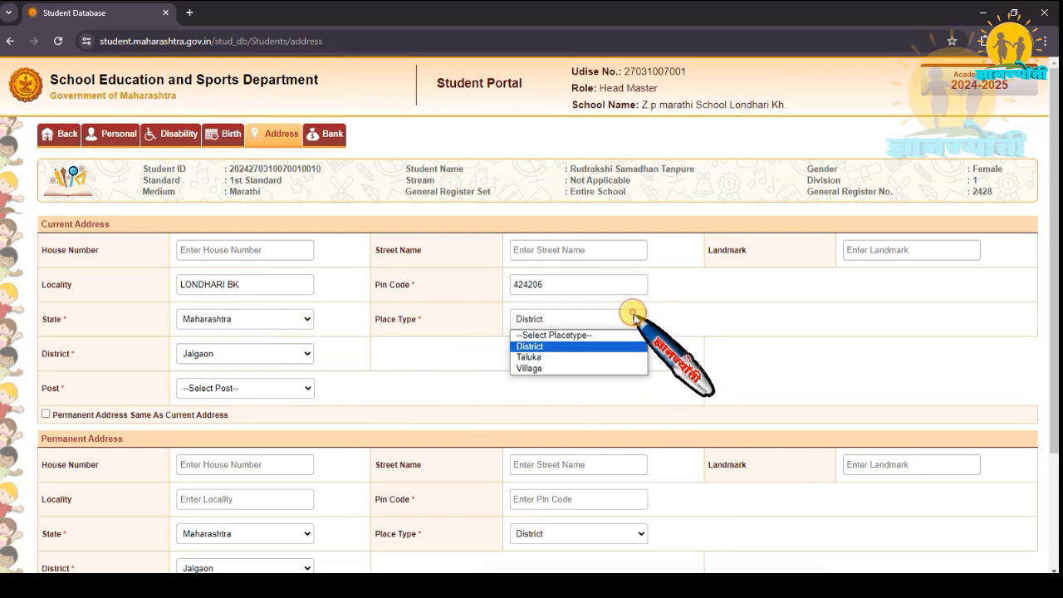
click(559, 368)
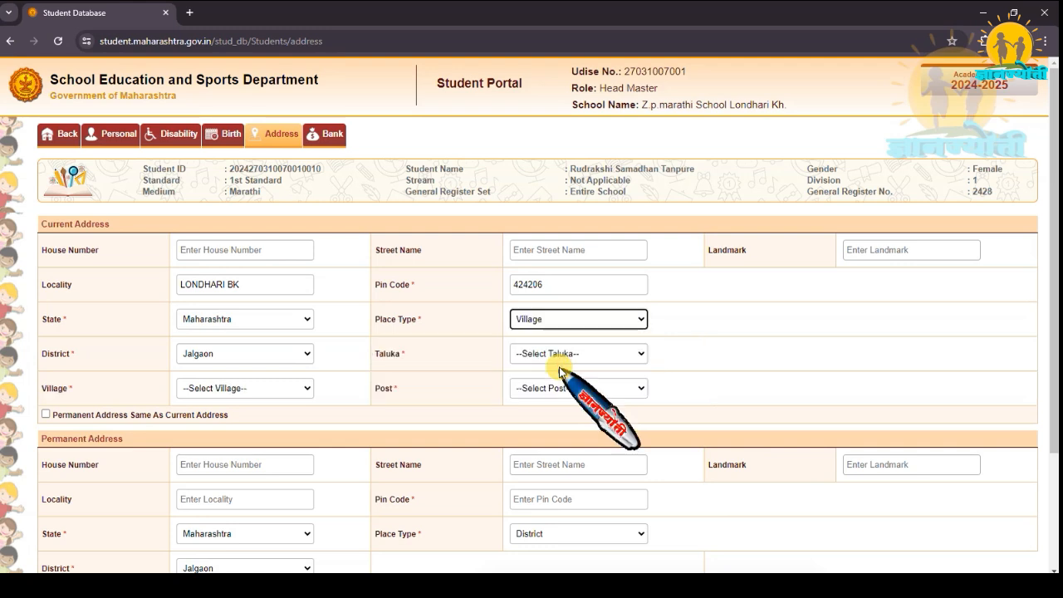
click(634, 354)
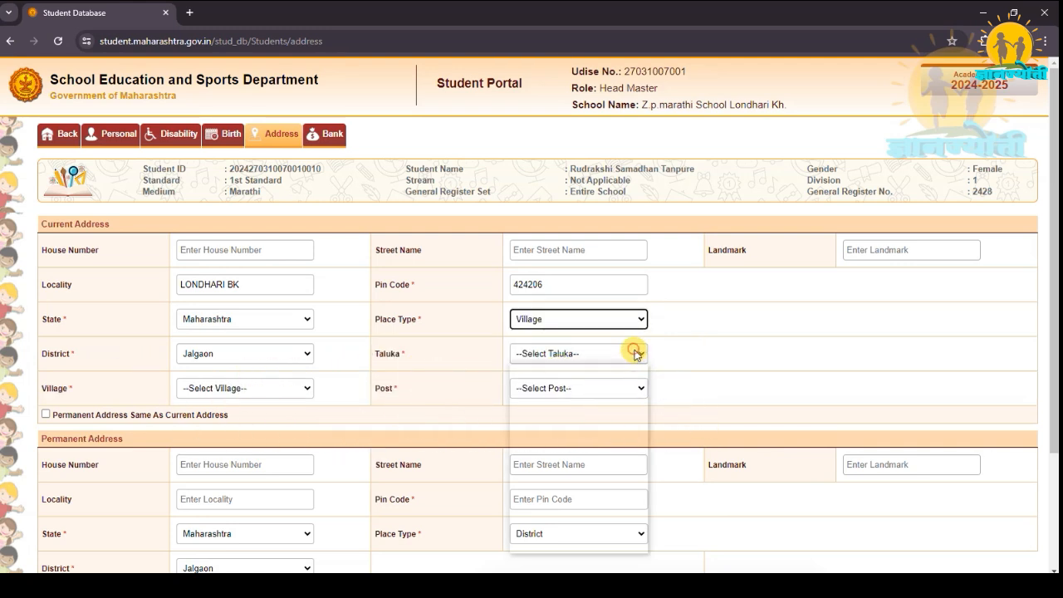
click(532, 492)
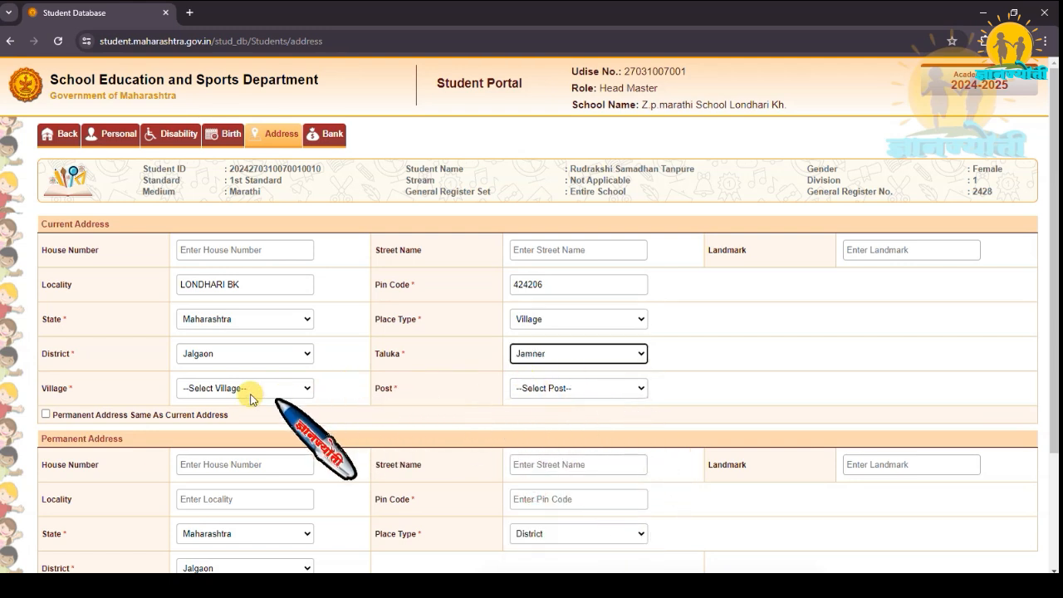
click(306, 390)
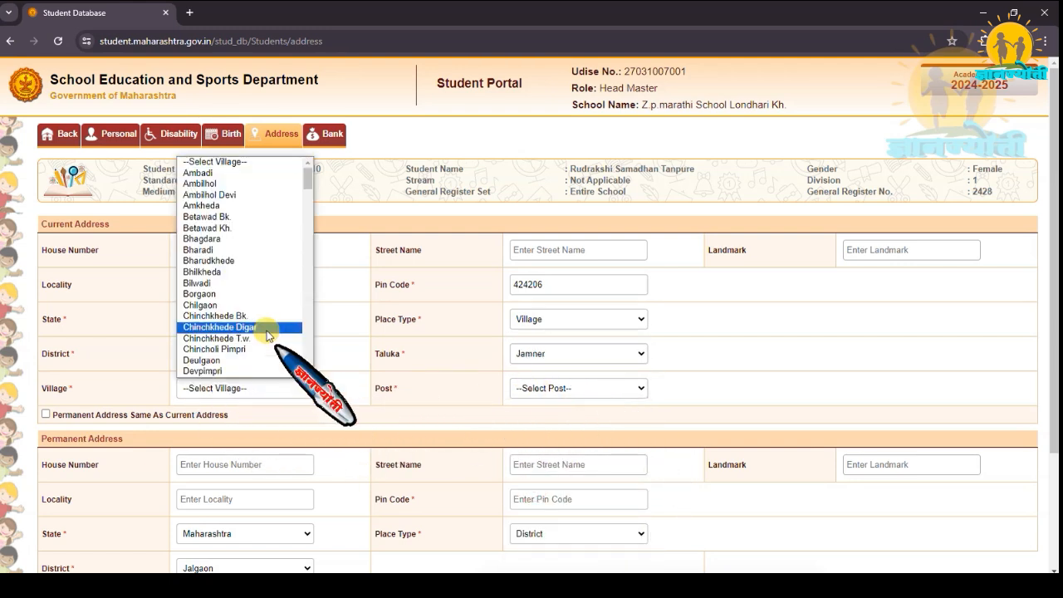
scroll(249, 307, down, 5)
click(228, 277)
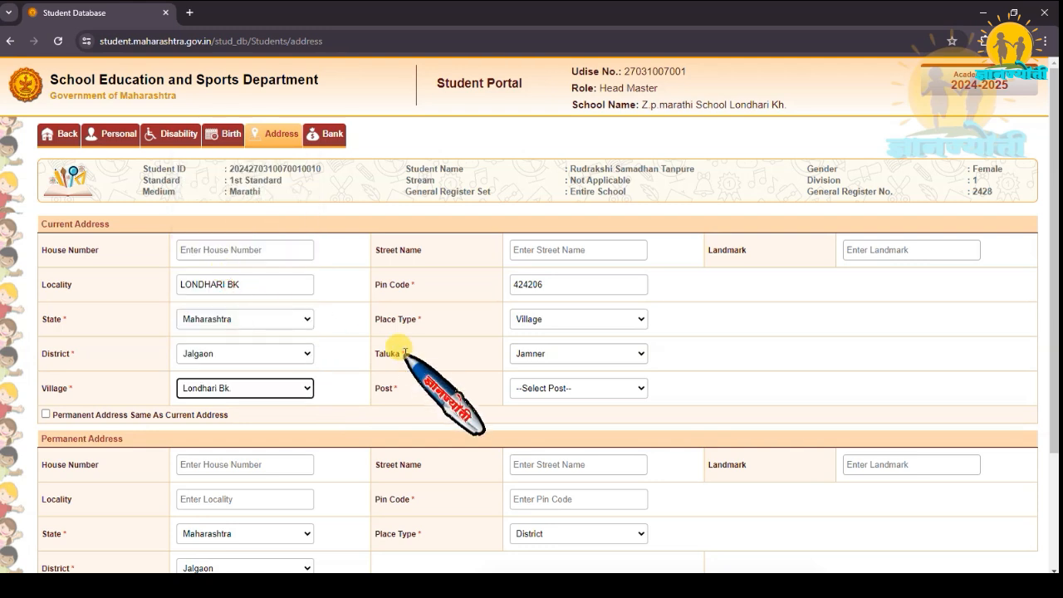
click(637, 388)
click(594, 416)
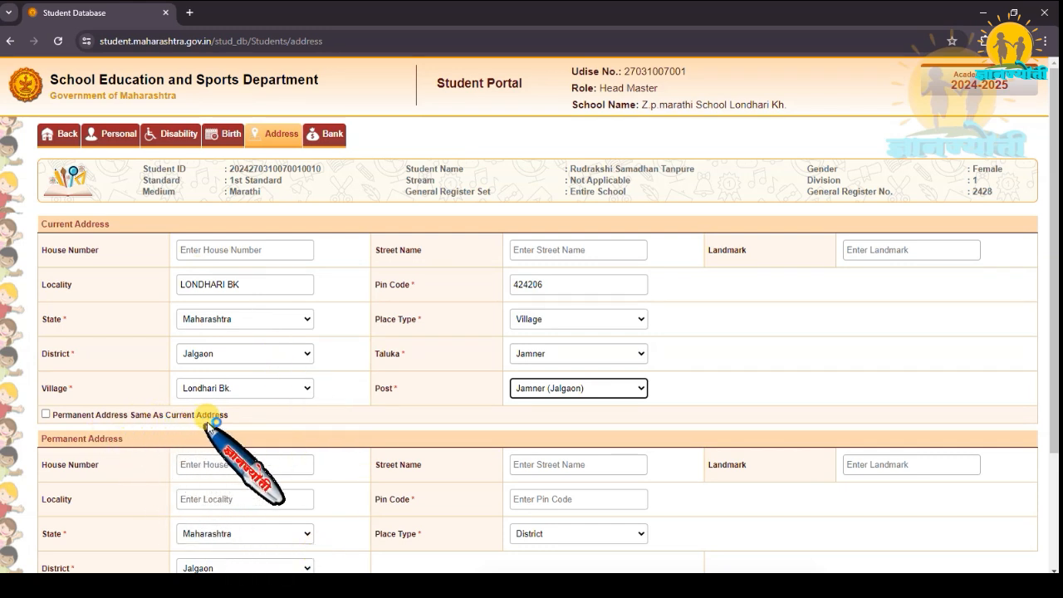
Mark the permanent address as the same as the current address and save the address details.
scroll(249, 411, down, 1)
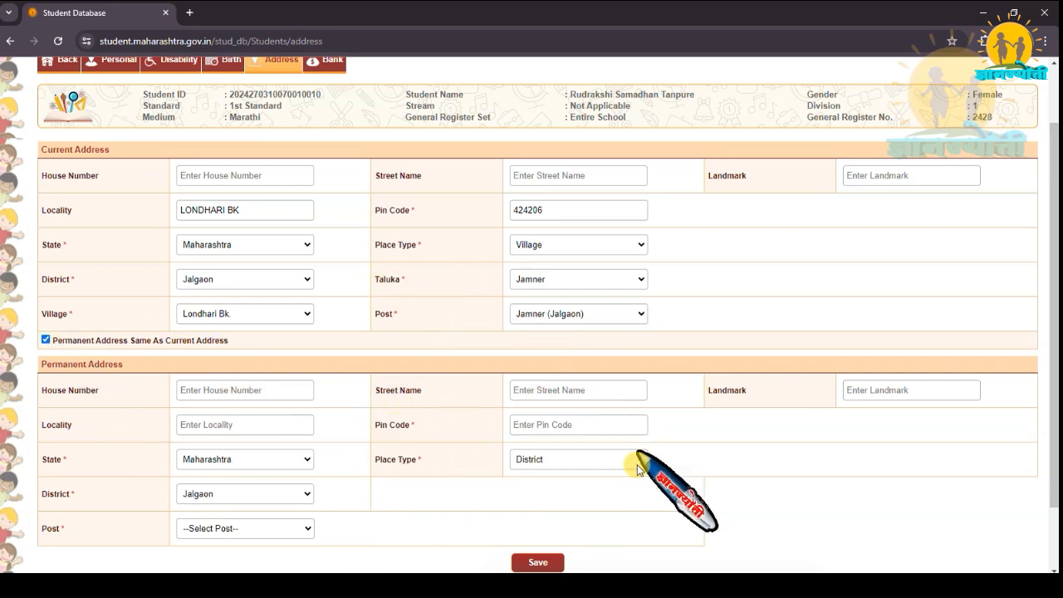
click(538, 564)
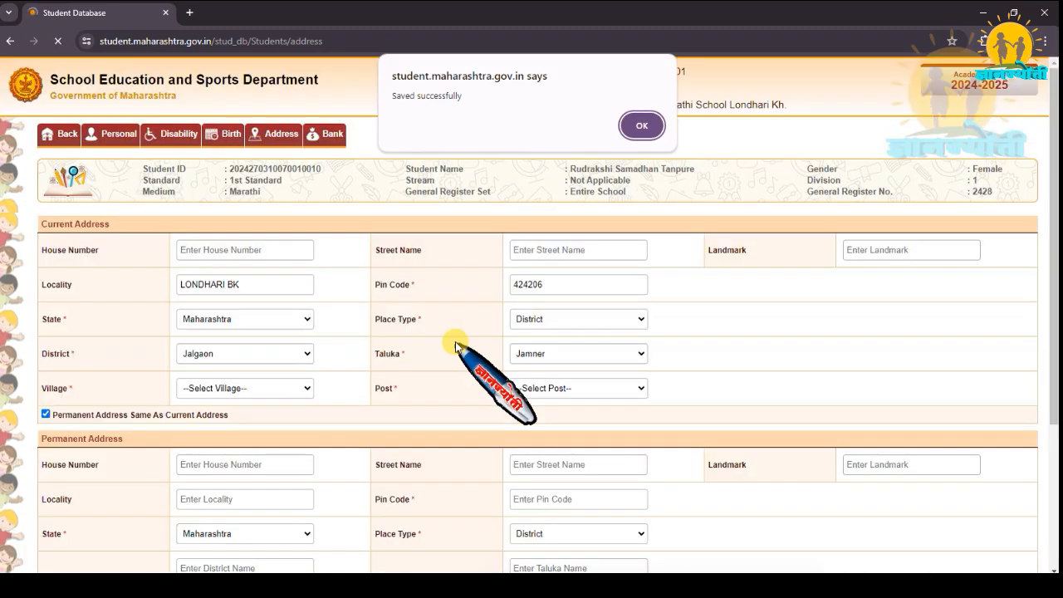
click(633, 125)
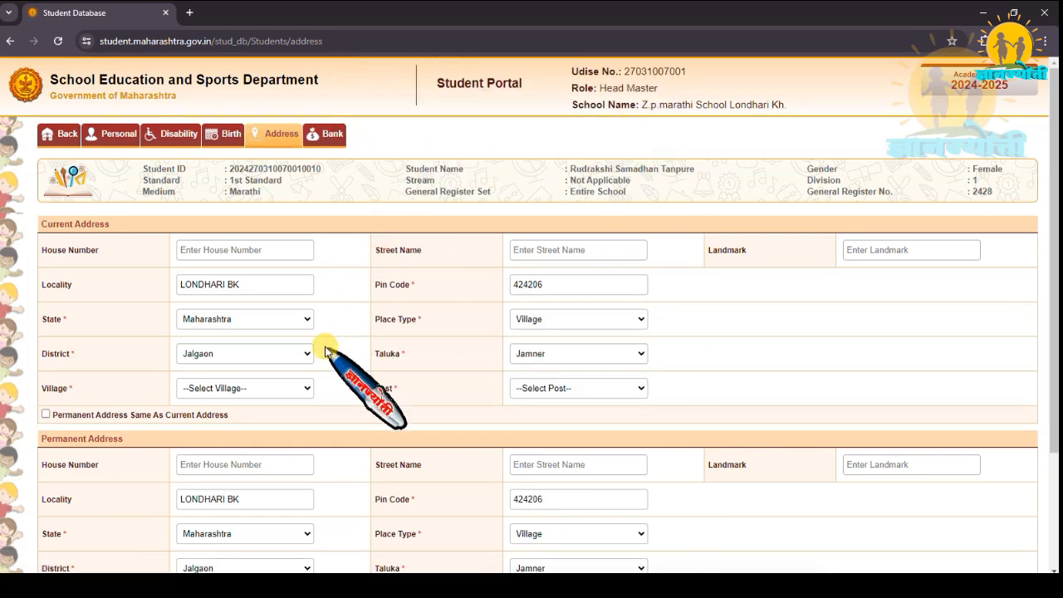
Check the saved current and permanent addresses and look over the bank details form with its passbook and Aadhaar document uploads.
scroll(363, 345, down, 1)
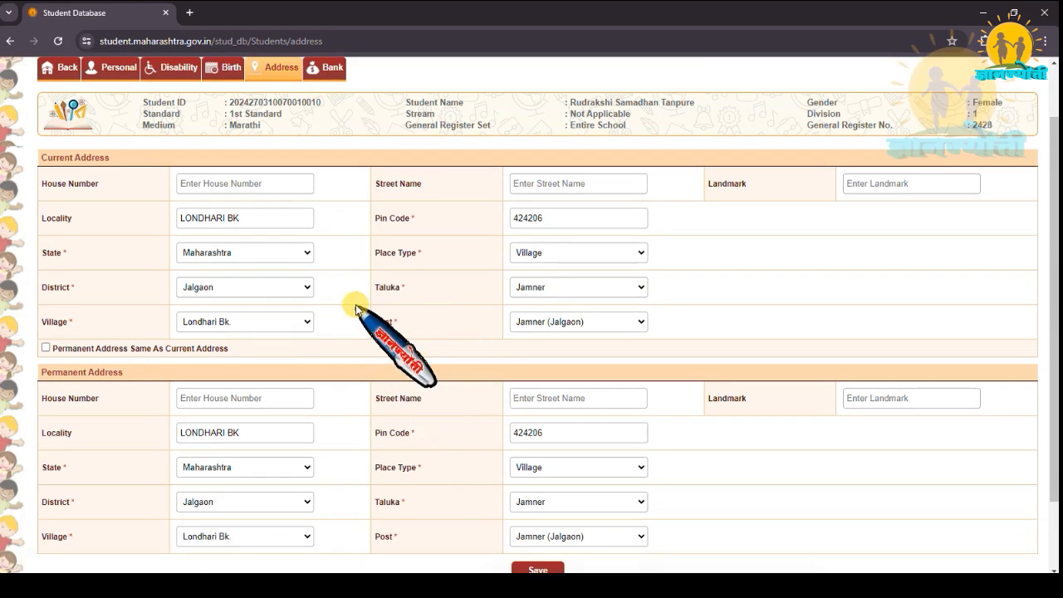
click(332, 73)
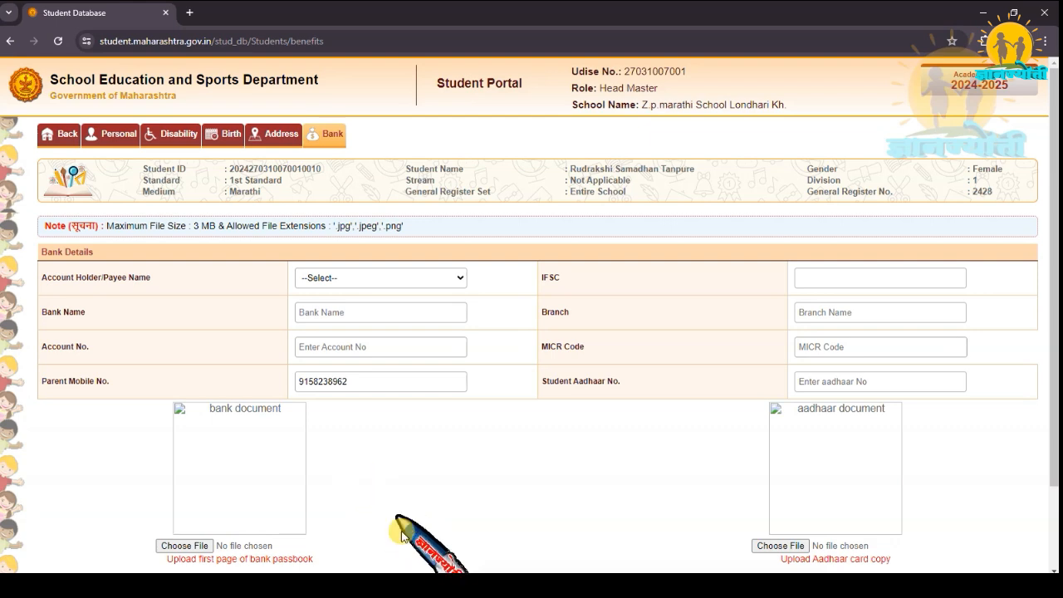
mouse_move(178, 484)
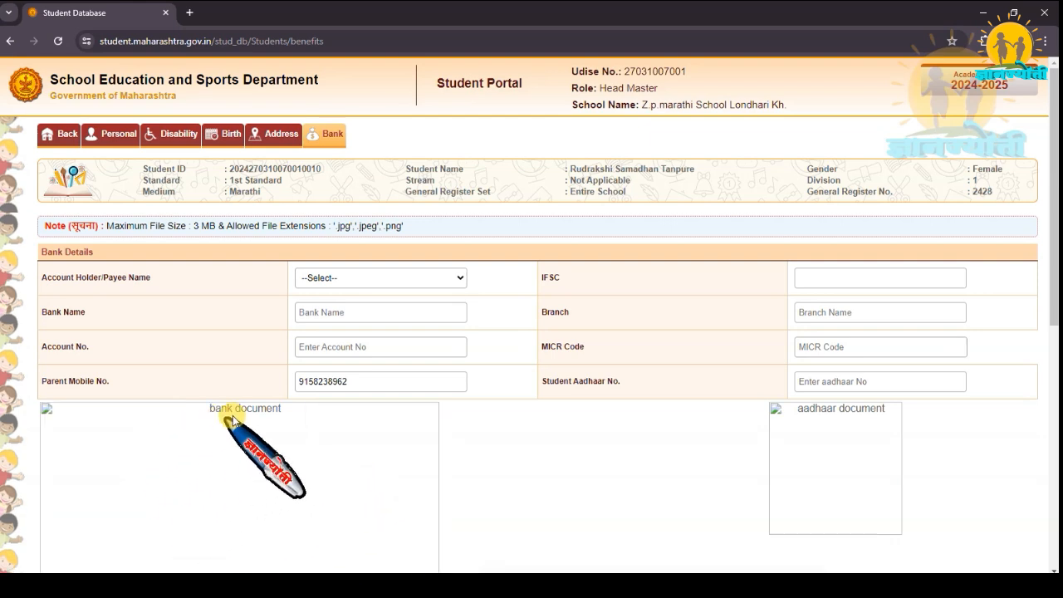
mouse_move(828, 493)
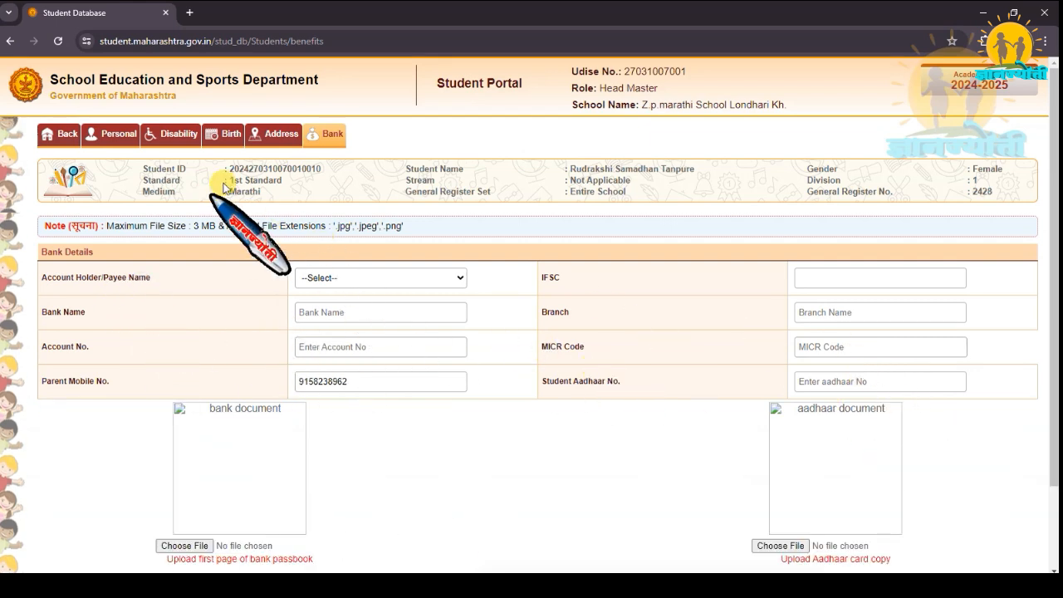
click(272, 135)
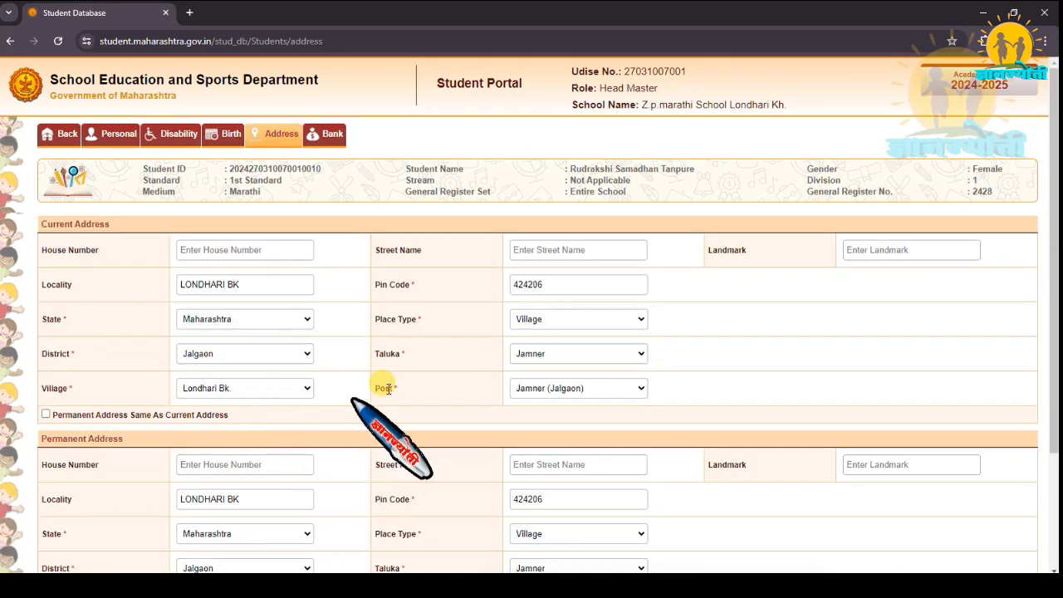
scroll(399, 390, down, 1)
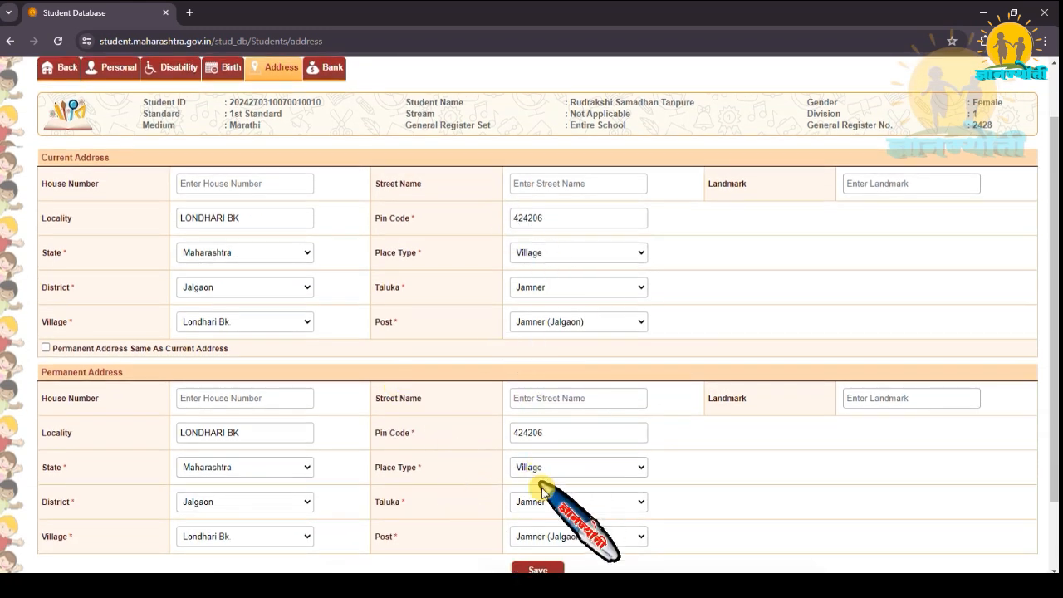
scroll(382, 318, up, 1)
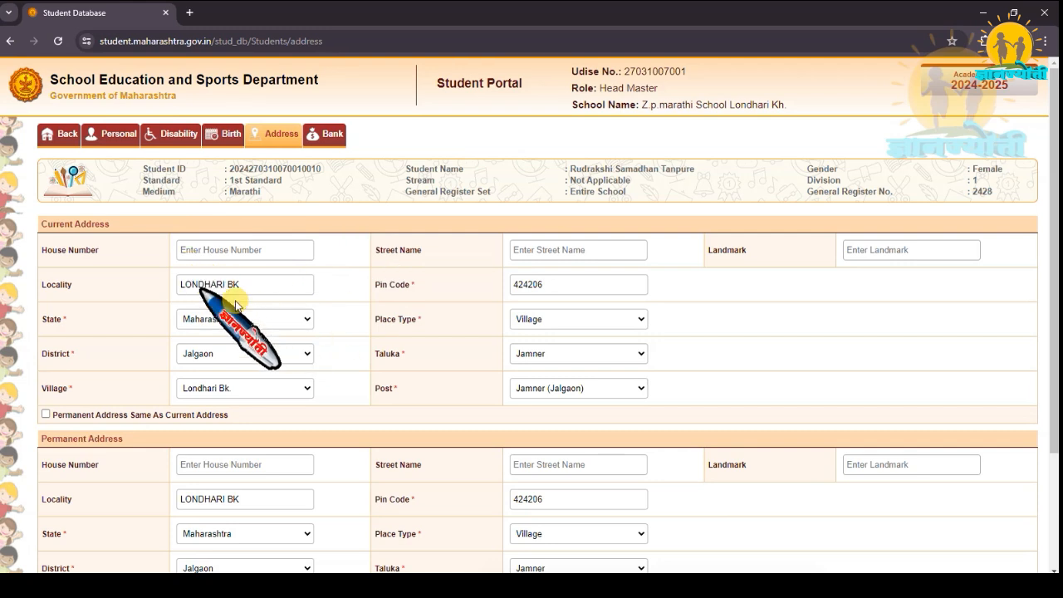
Return to the student list, validate the student in row 8 with UIDAI and check that student's Aadhaar validation status.
click(63, 141)
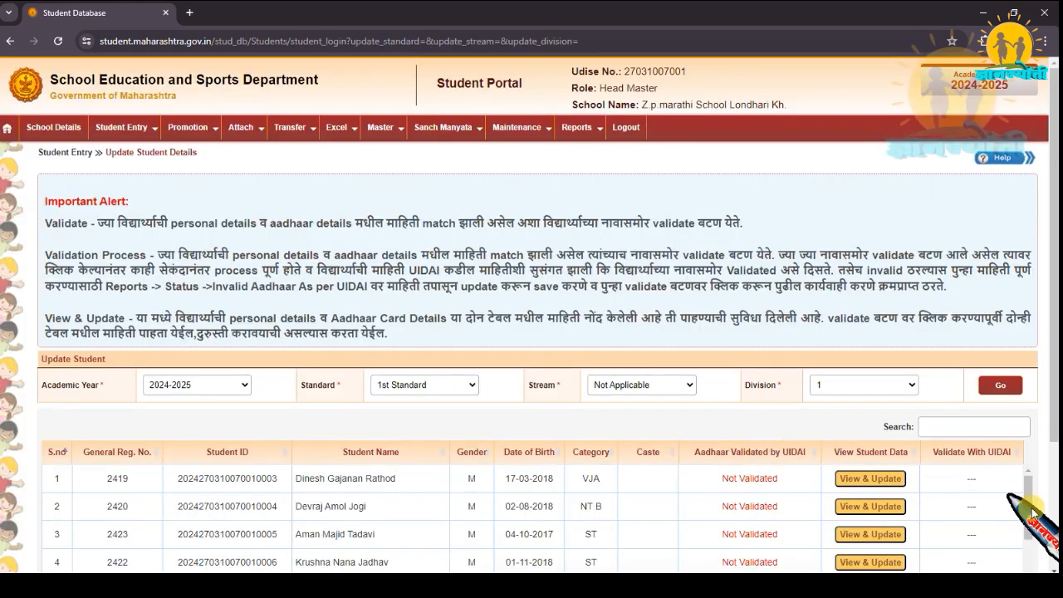
drag(1029, 508, 1039, 571)
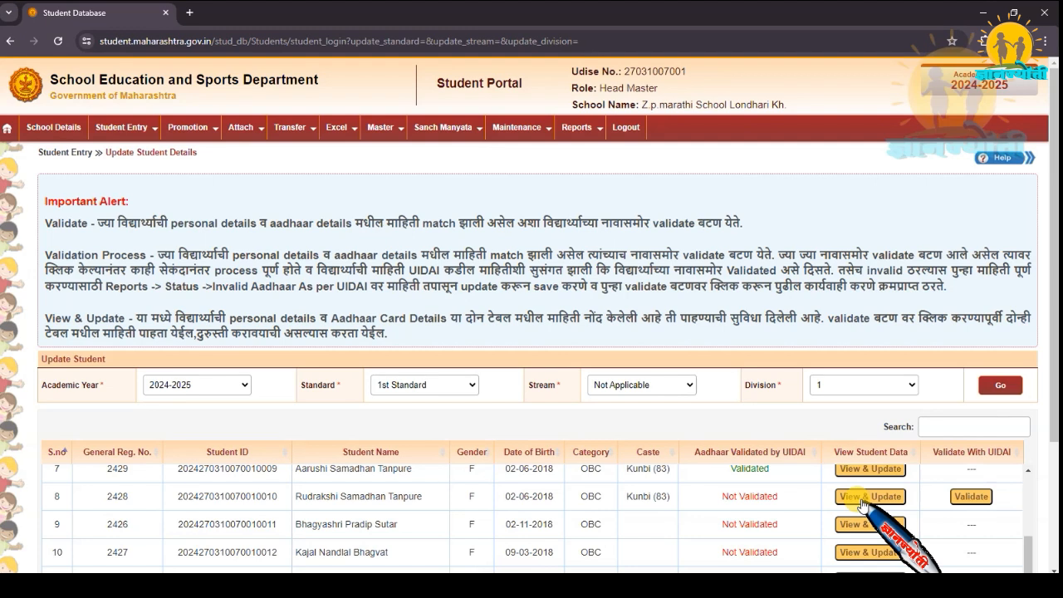
click(972, 499)
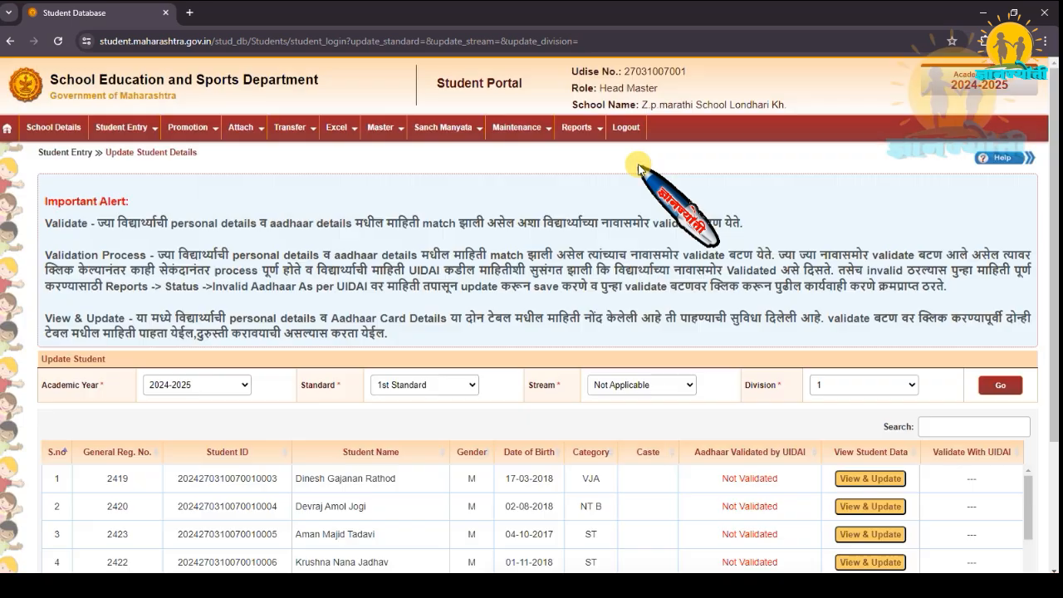
scroll(1036, 529, down, 1)
scroll(1035, 529, down, 3)
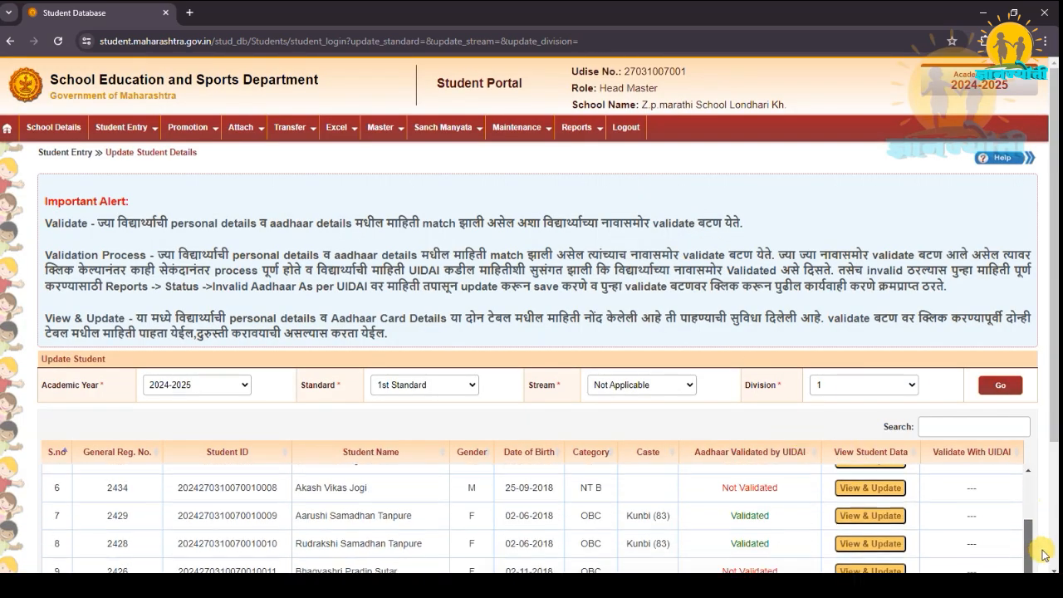